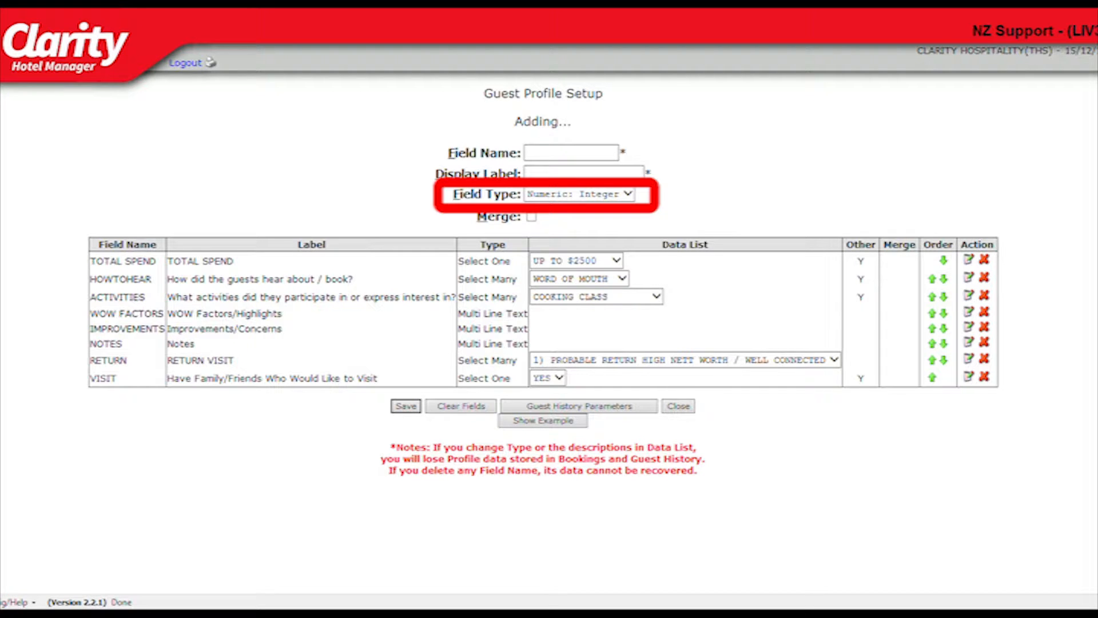
# Start a new guest profile field named PRIMARYREASON with display label WHAT WAS THE RPIMARY REASON FOR THE VISIT?
pyautogui.write('PRIMAR')
pyautogui.write('YREASON')
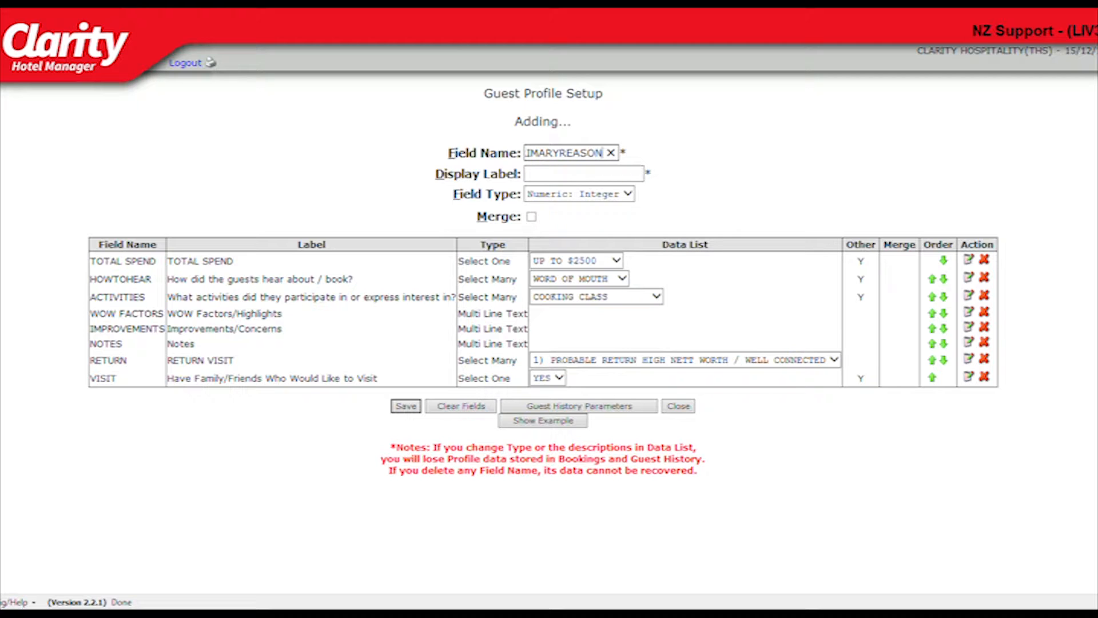
pyautogui.press('Tab')
pyautogui.write('WHAT WAS THE ')
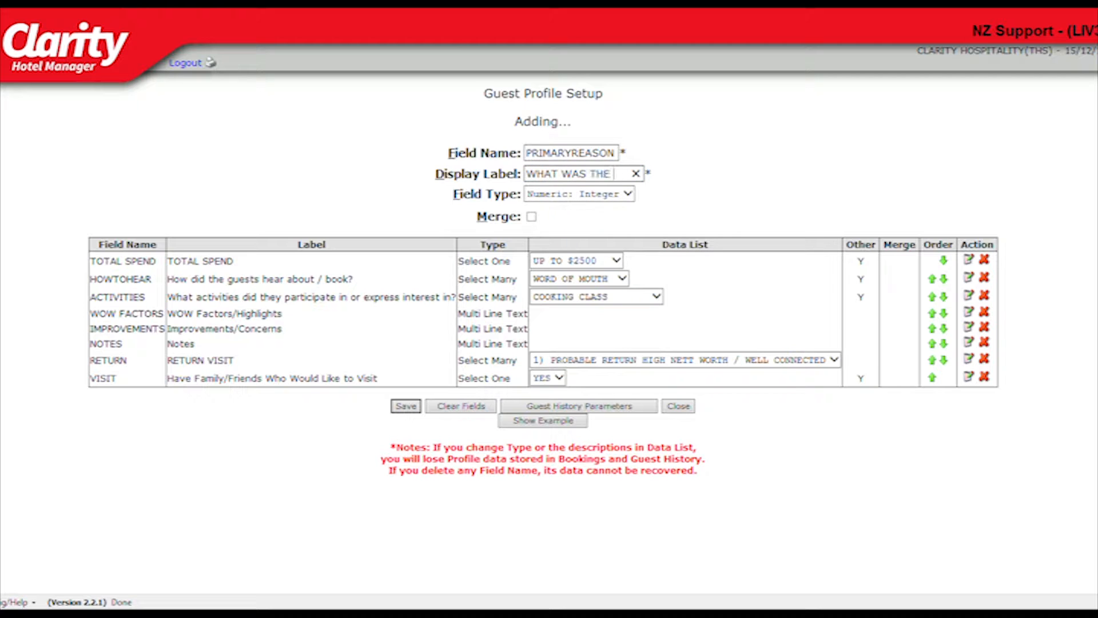
pyautogui.write('RPIMARY REASON')
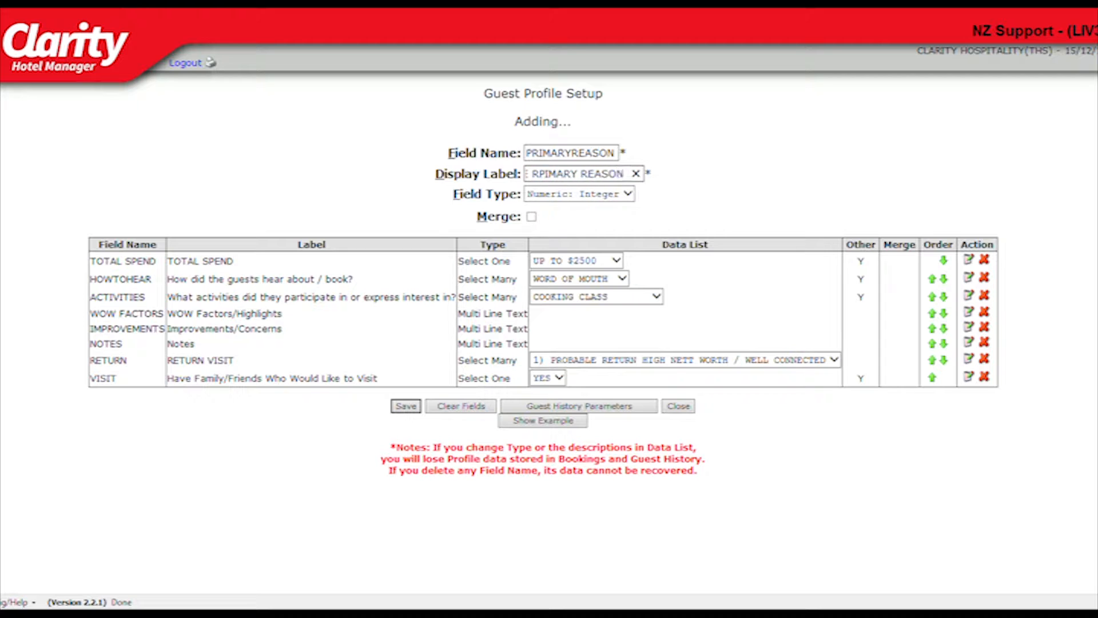
pyautogui.write(' FOR THE VISIT?')
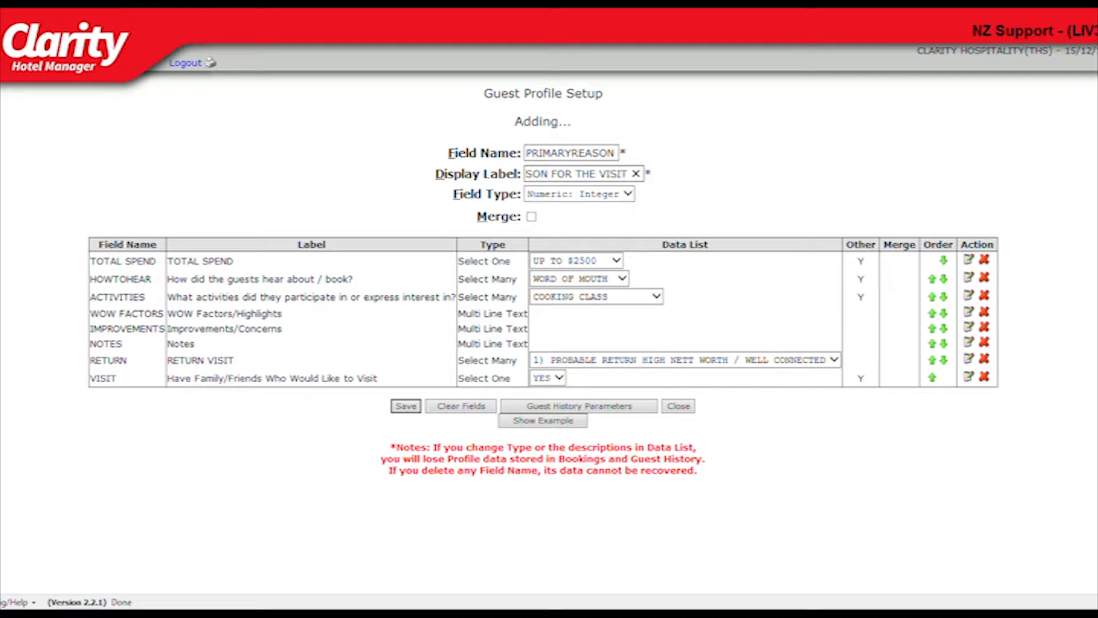
# Set the field type to Select One and enter the data list RELAXATION, HONEYMOON, ANNIVERSARY, BIRTHDAY, CONFERENCE, FAMIL.
pyautogui.press('Tab')
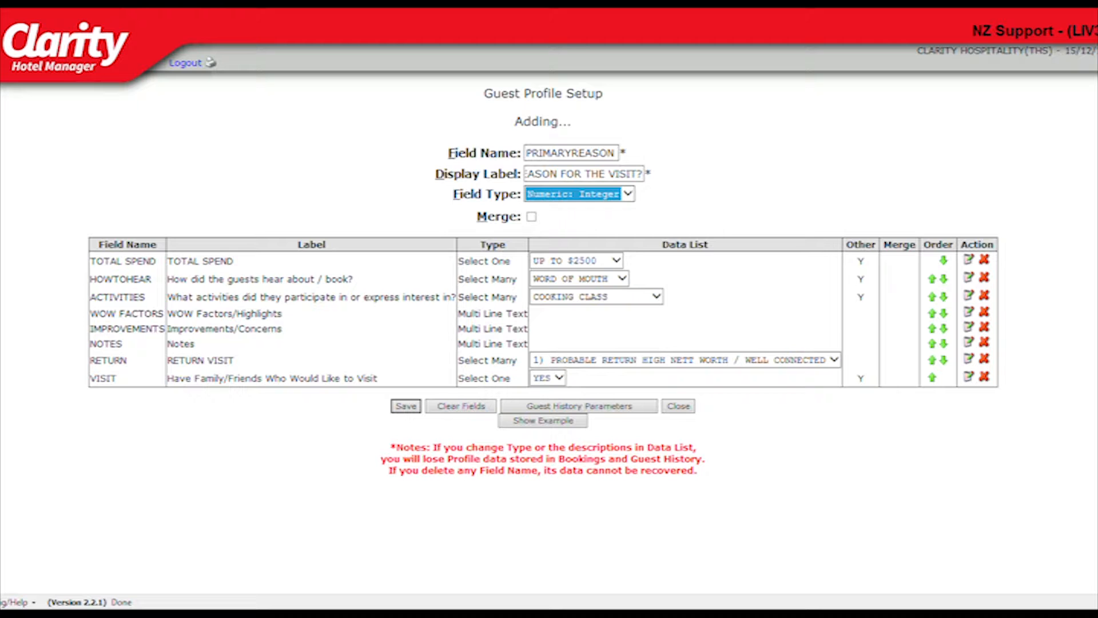
pyautogui.press('Down')
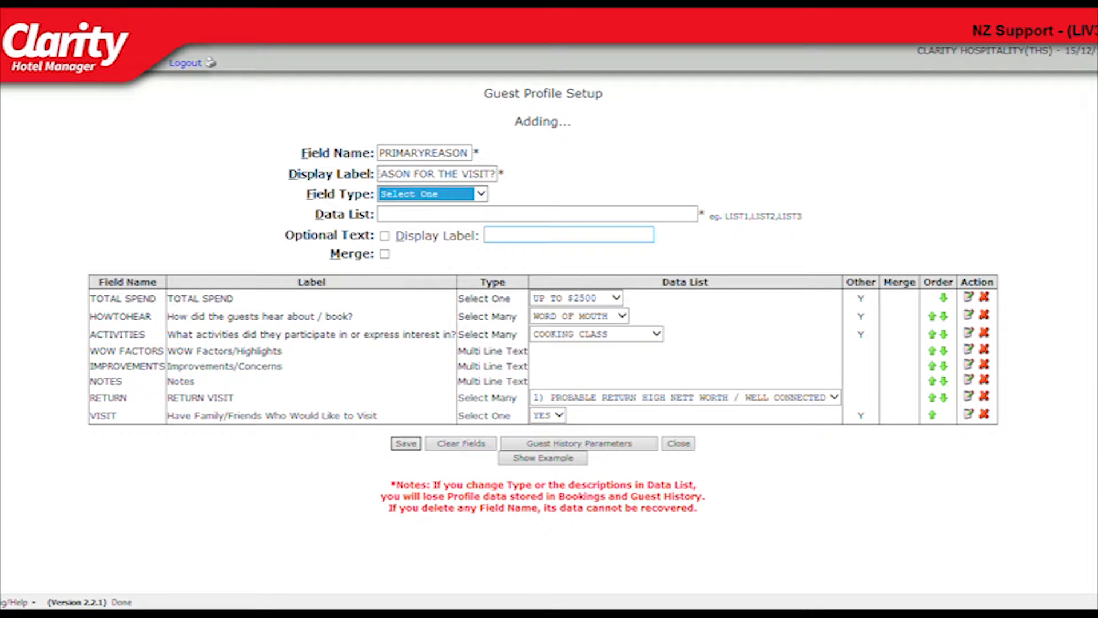
pyautogui.press('Tab')
pyautogui.write('RELAXATION, HONEYMOON, ANNIVERSARY, BIRTHDAY, ')
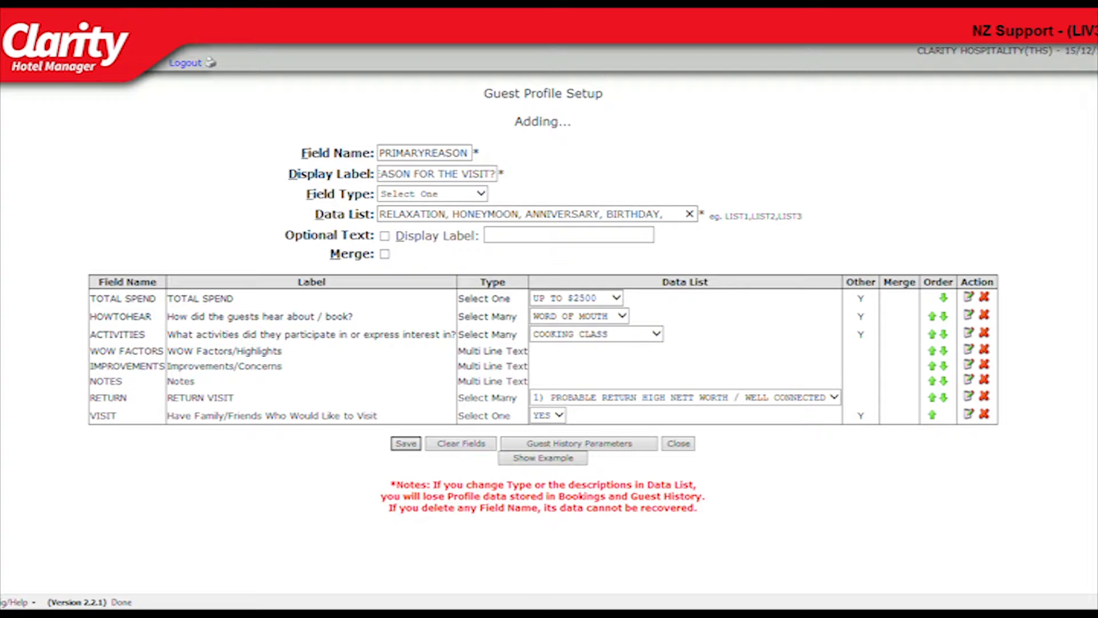
pyautogui.write('CONFERENCE, FAMIL')
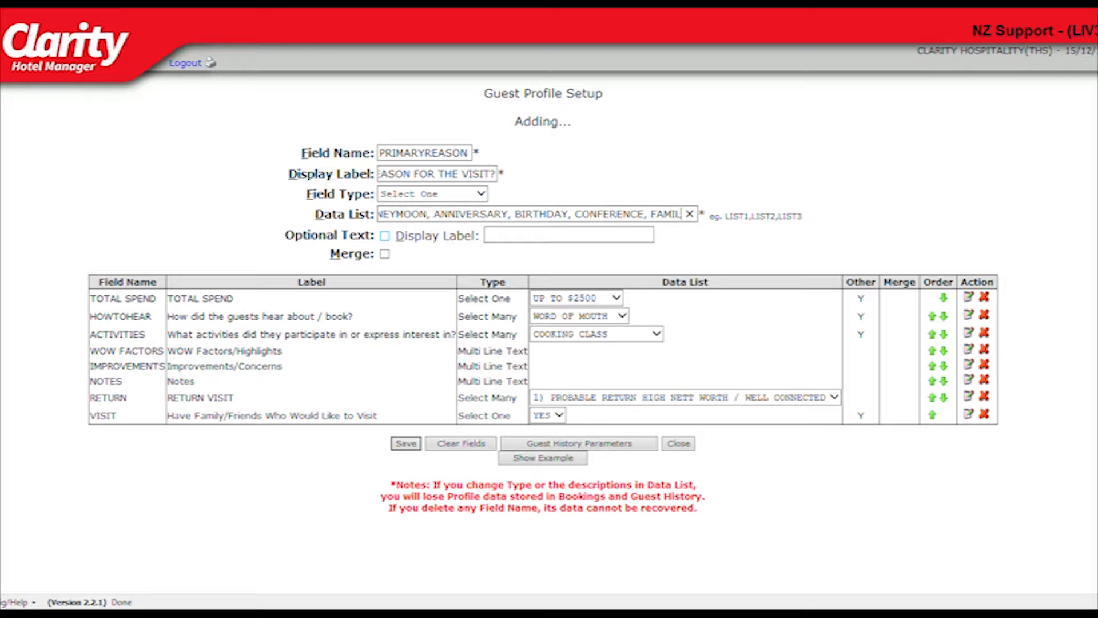
# Enable optional text with display label OTHER, turn on Merge, and save the PRIMARYREASON field.
pyautogui.click(385, 235)
pyautogui.click(549, 235)
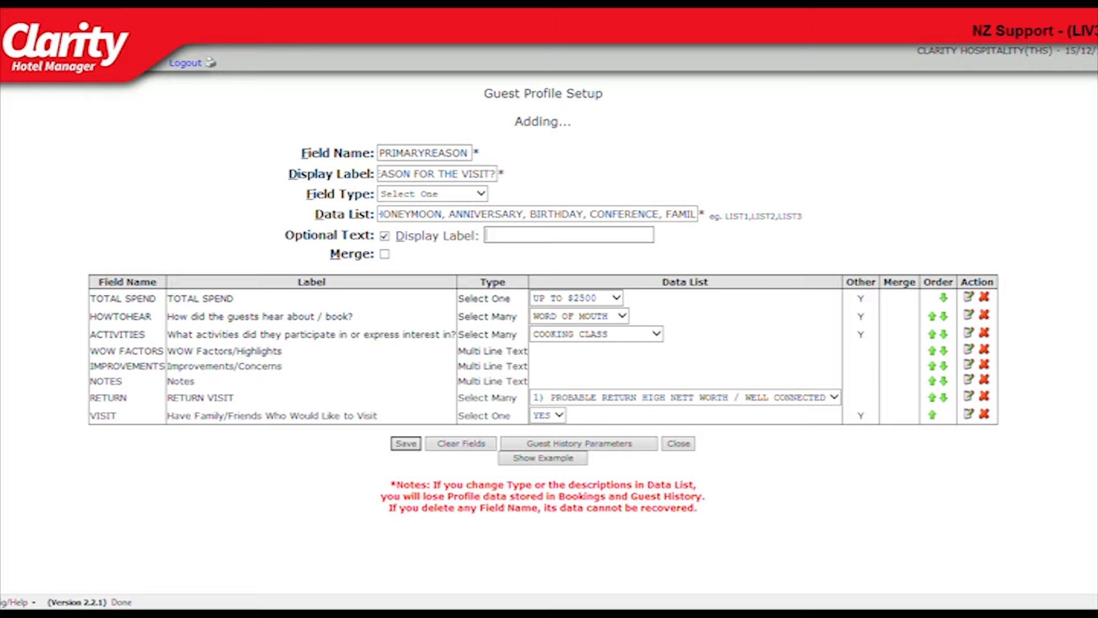
pyautogui.write('OTHER')
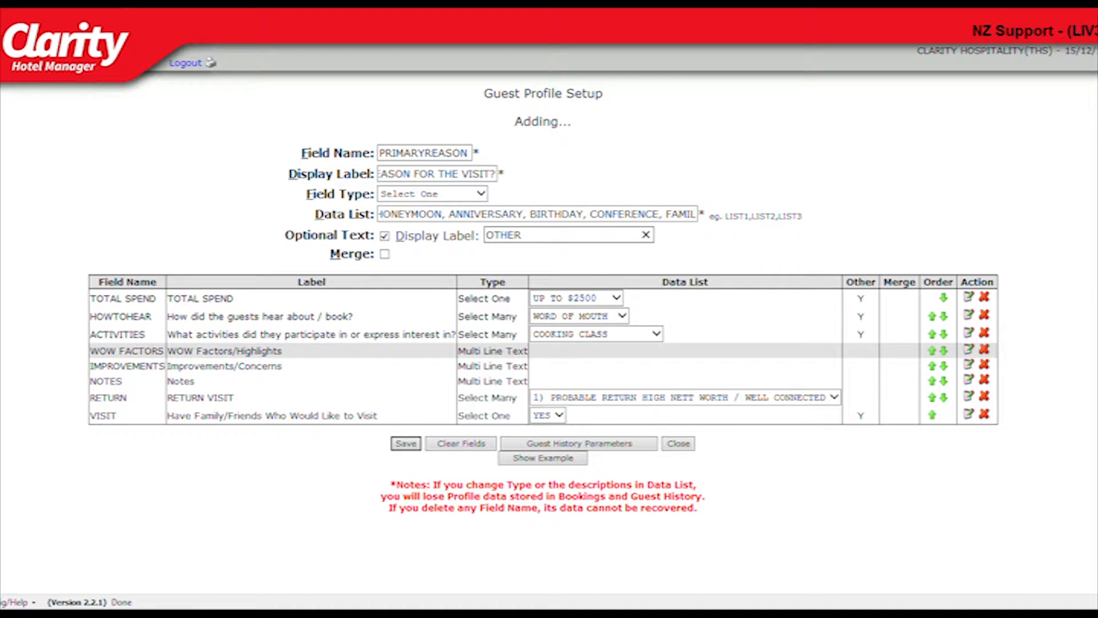
pyautogui.click(385, 254)
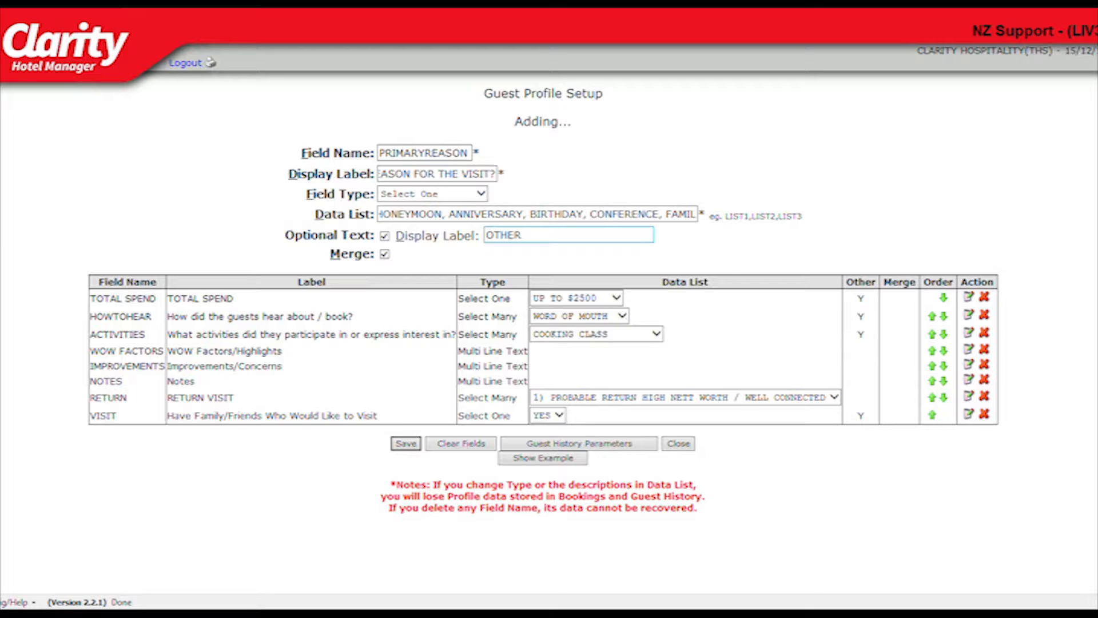
pyautogui.click(406, 444)
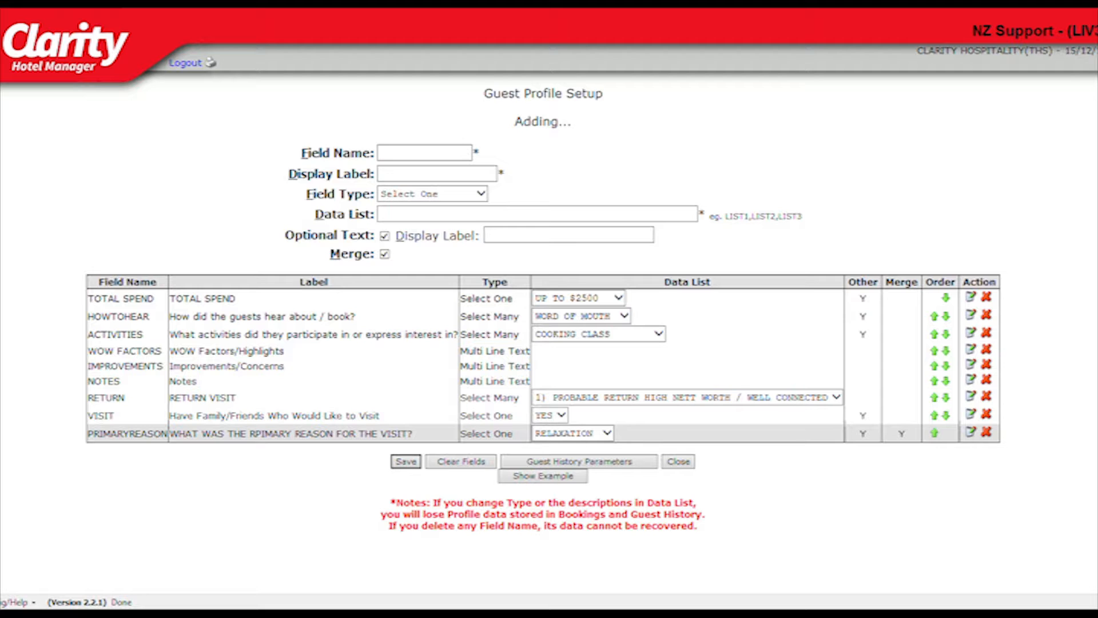
# Add a Numeric: Integer field RESTAURANTRATING labelled HOW DID THE GUEST RATE THE RESTAURNAT SERVICE OUT OF 10? and save it.
pyautogui.write('RESTAURANTRATING')
pyautogui.press('Tab')
pyautogui.write('HOW DID THE GUEST RATE THE RESTAURNAT SERVICE')
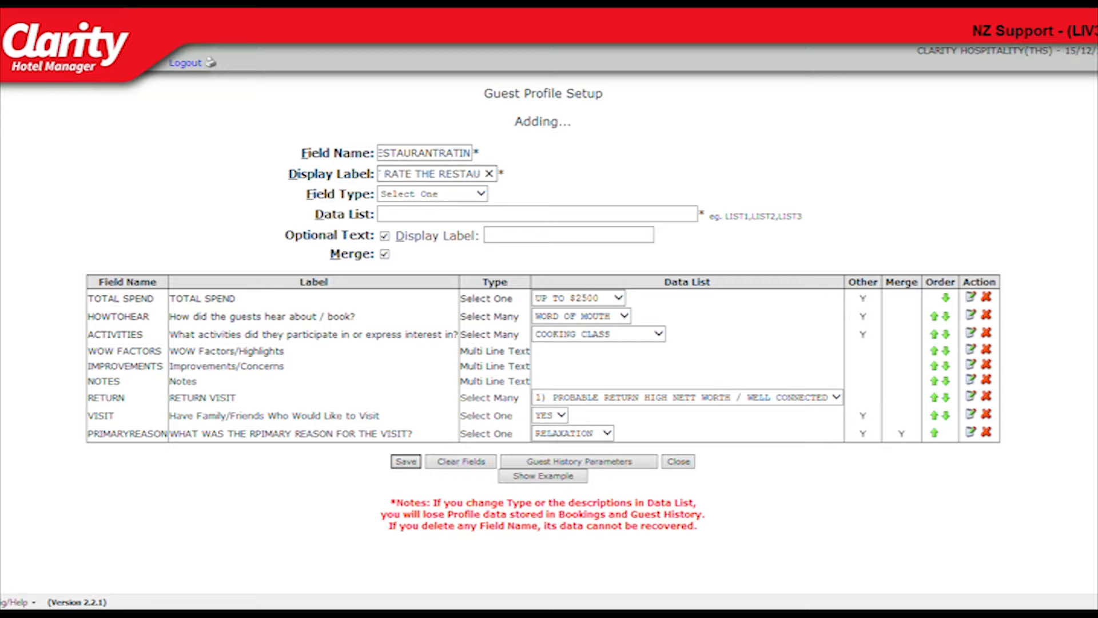
pyautogui.write(' OUT OF 10?')
pyautogui.press('Tab')
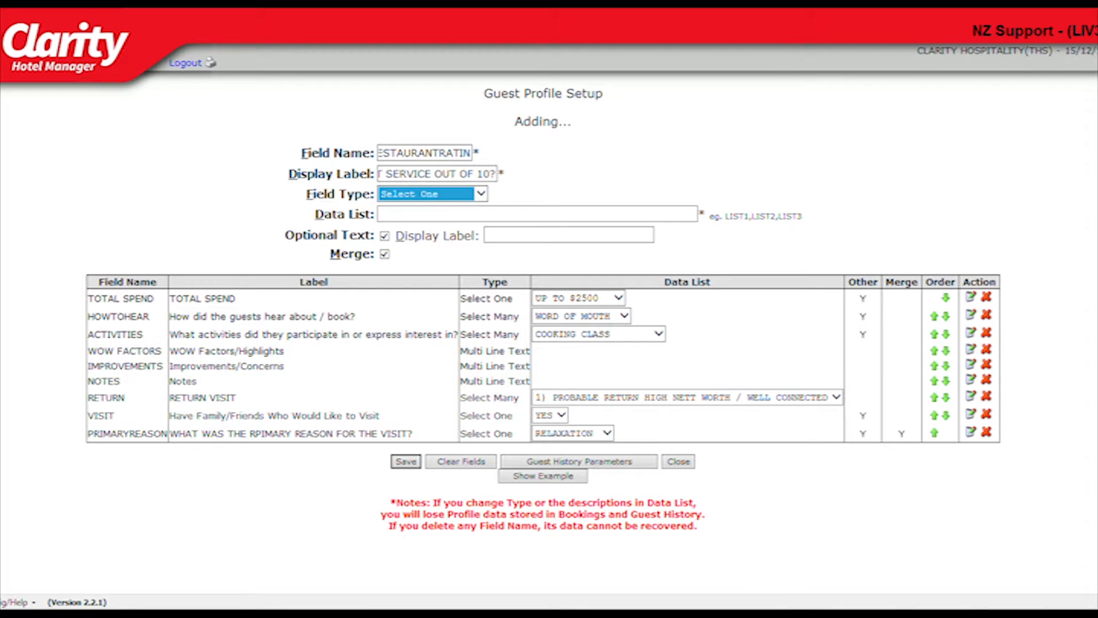
pyautogui.press('n')
pyautogui.press('Return')
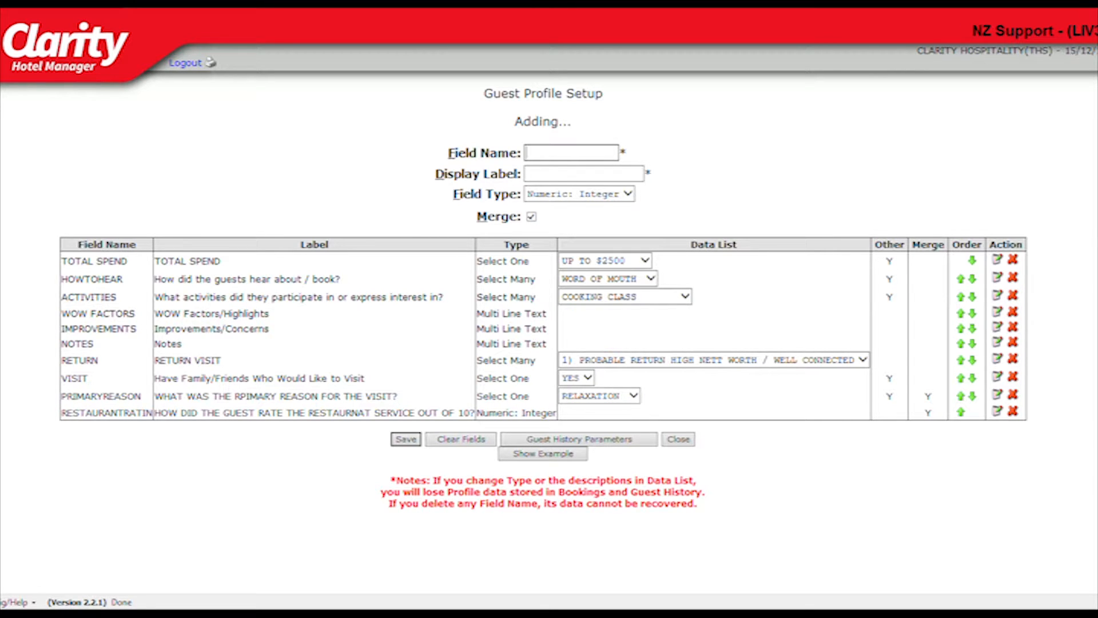
# Add a RESTAURNATSPEND field labelled HOW MUCH DID THE GUEST SPEND IN THE RESTAURANT? as Numeric: Float without merge.
pyautogui.write('RESTAURNATSPEND')
pyautogui.press('Tab')
pyautogui.write('HOW MUCH DID THE GUEST SPEND IN THE RESTAURANT?')
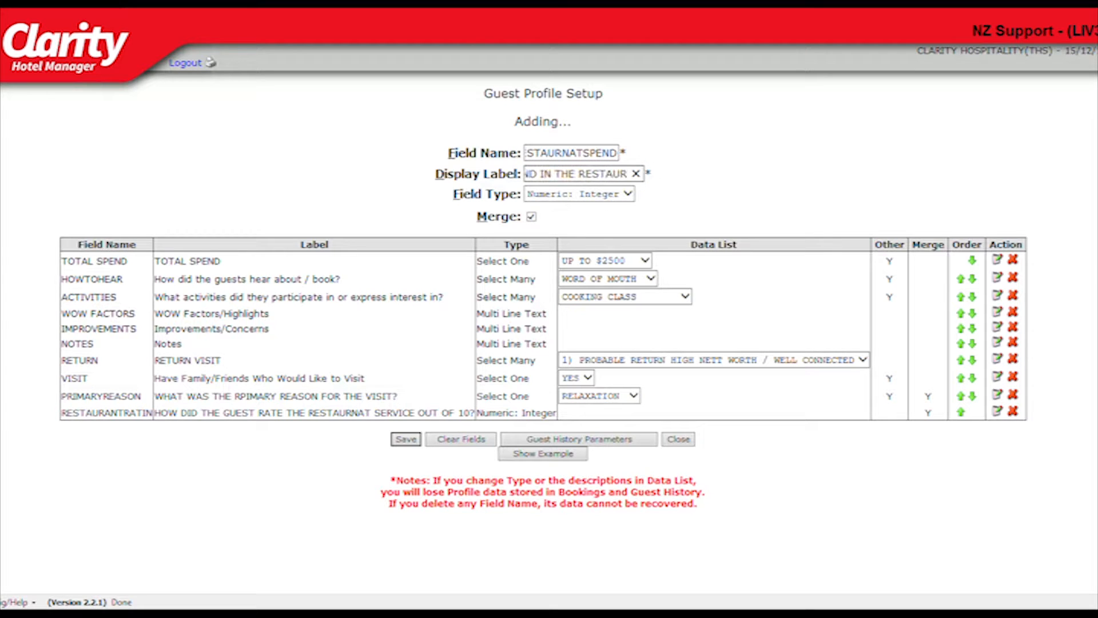
pyautogui.click(628, 194)
pyautogui.click(572, 206)
pyautogui.click(531, 217)
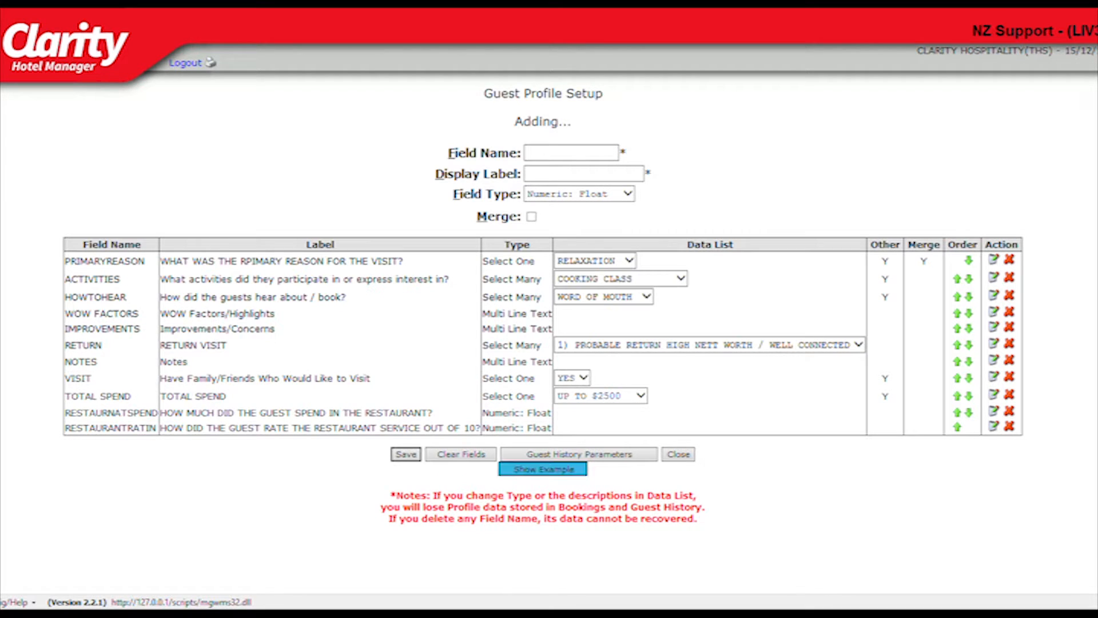
# Show the example preview of the guest profile setup and scroll through it.
pyautogui.click(543, 468)
pyautogui.scroll(-3, 543, 468)
pyautogui.scroll(-3, 542, 309)
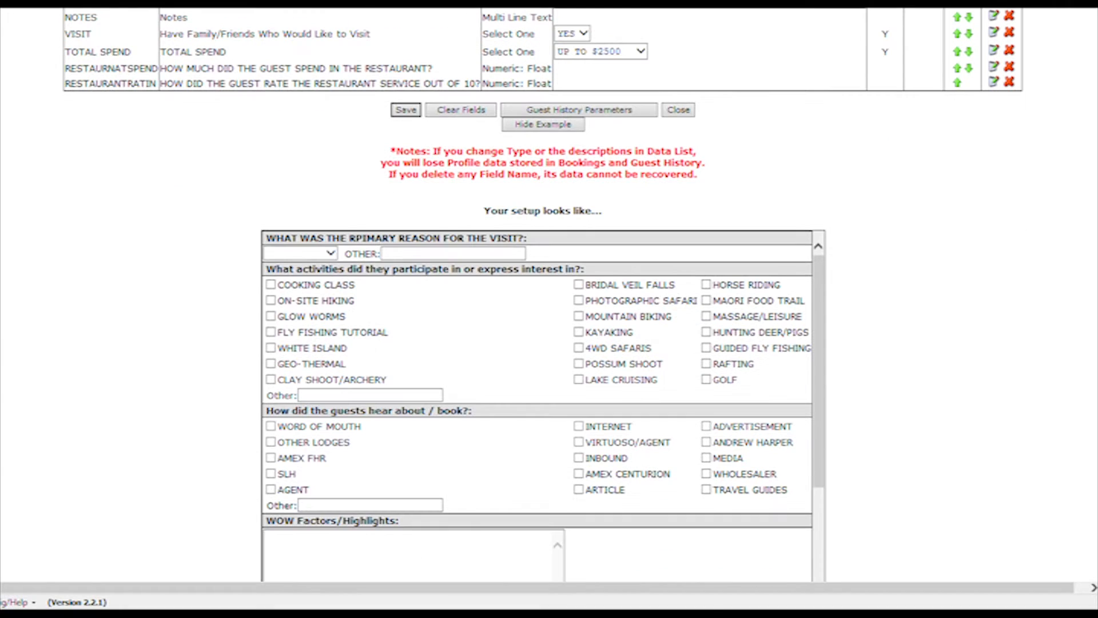
pyautogui.scroll(6, 543, 309)
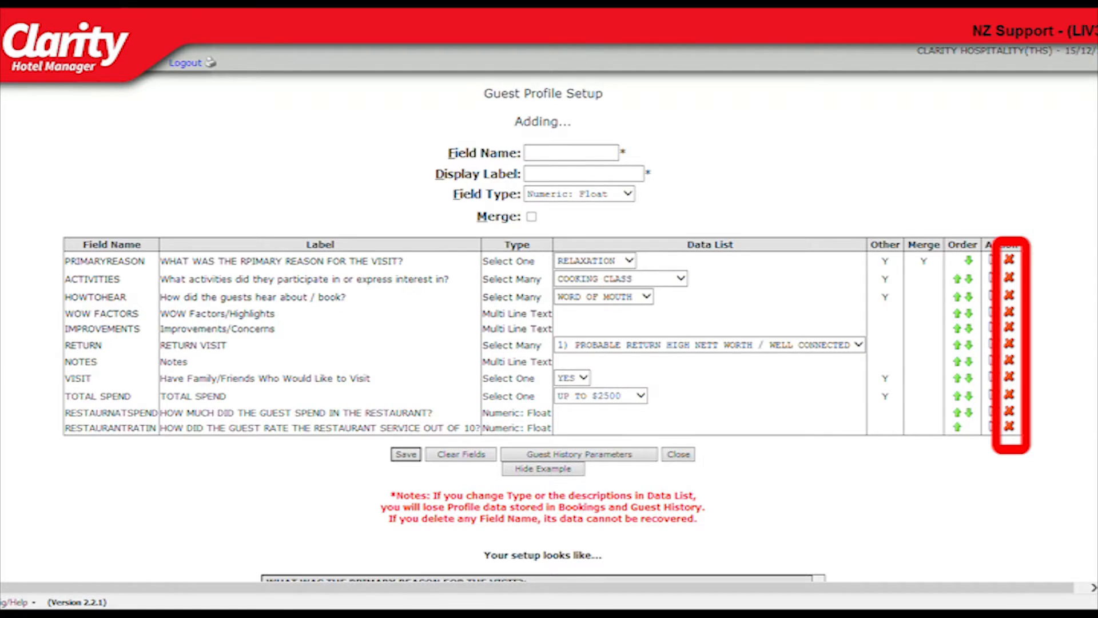
pyautogui.scroll(-3, 549, 294)
pyautogui.scroll(-3, 550, 295)
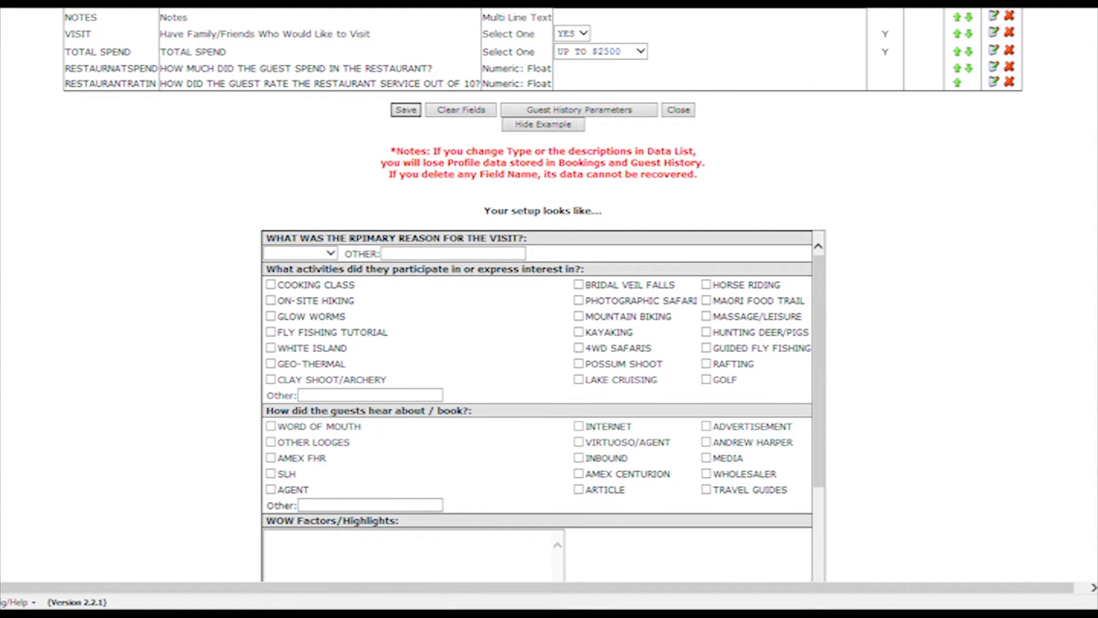
# In the example, pick ANNIVERSARY as the visit reason and enter HOLIDAY as the other reason.
pyautogui.click(299, 253)
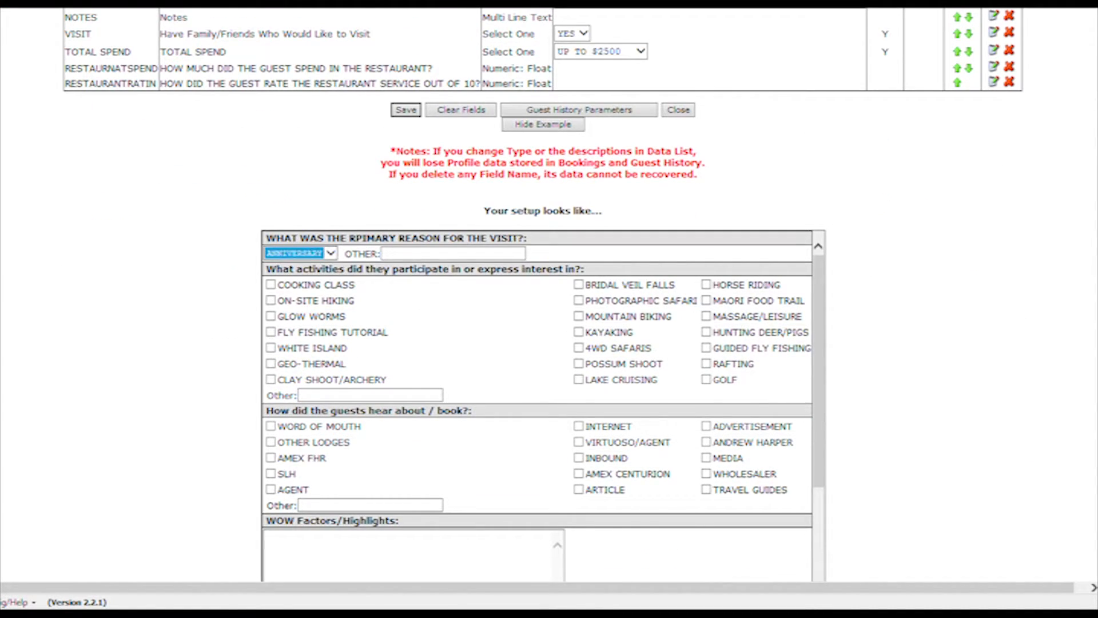
pyautogui.click(453, 253)
pyautogui.write('HOLIDAY')
# Tick ON-SITE HIKING, GEO-THERMAL and LAKE CRUISING in the example and enter FLYING as another activity.
pyautogui.click(271, 300)
pyautogui.click(270, 364)
pyautogui.click(579, 380)
pyautogui.click(370, 395)
pyautogui.write('FLYING')
pyautogui.scroll(-2, 537, 406)
pyautogui.scroll(-5, 538, 401)
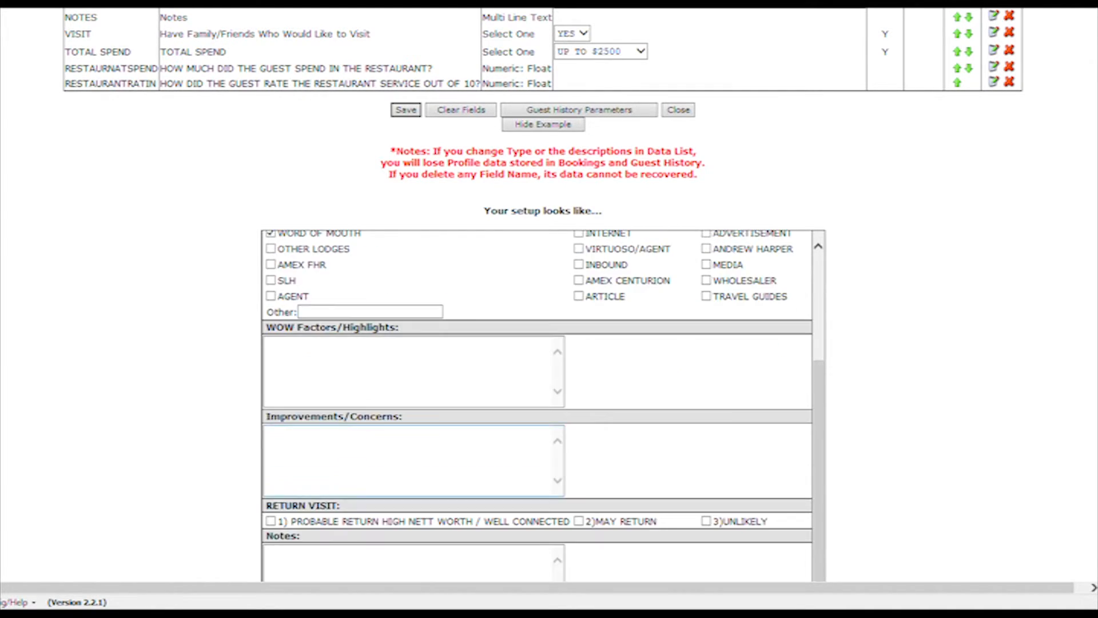
# Fill the example's remaining text fields with the guests' names, 8 and 230.51.
pyautogui.click(281, 479)
pyautogui.click(413, 479)
pyautogui.write('MR AND MRS SMITH')
pyautogui.click(304, 571)
pyautogui.write('8230.51')
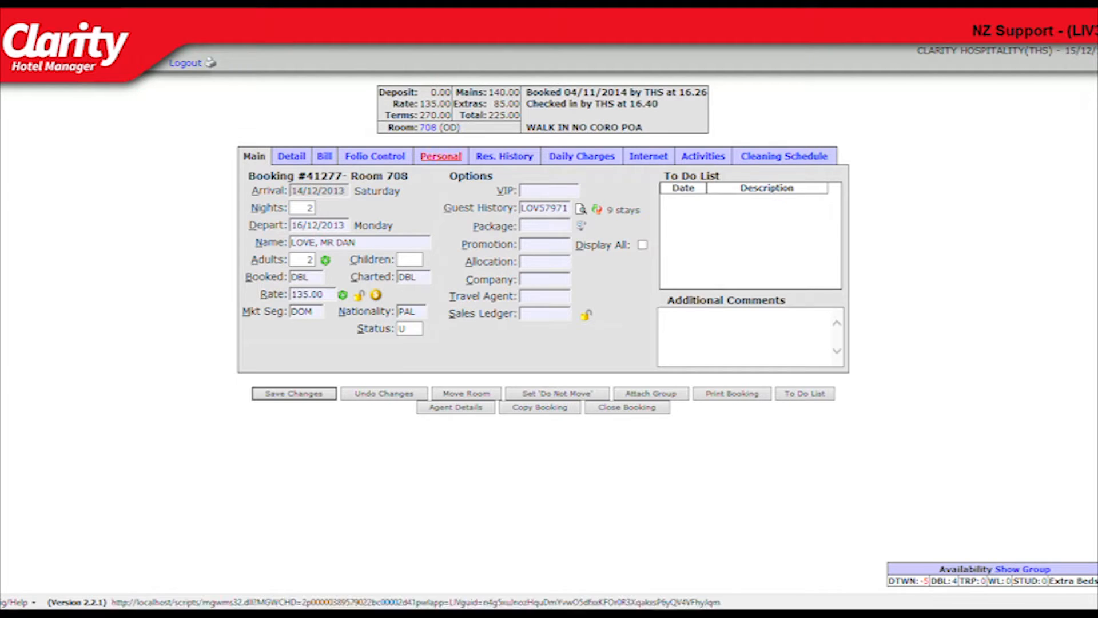
# Open the booking's Personal details, choose BIRTHDAY as the reason, and tick FLY FISHING TUTORIAL, CLAY SHOOT/ARCHERY and KAYAKING.
pyautogui.click(441, 156)
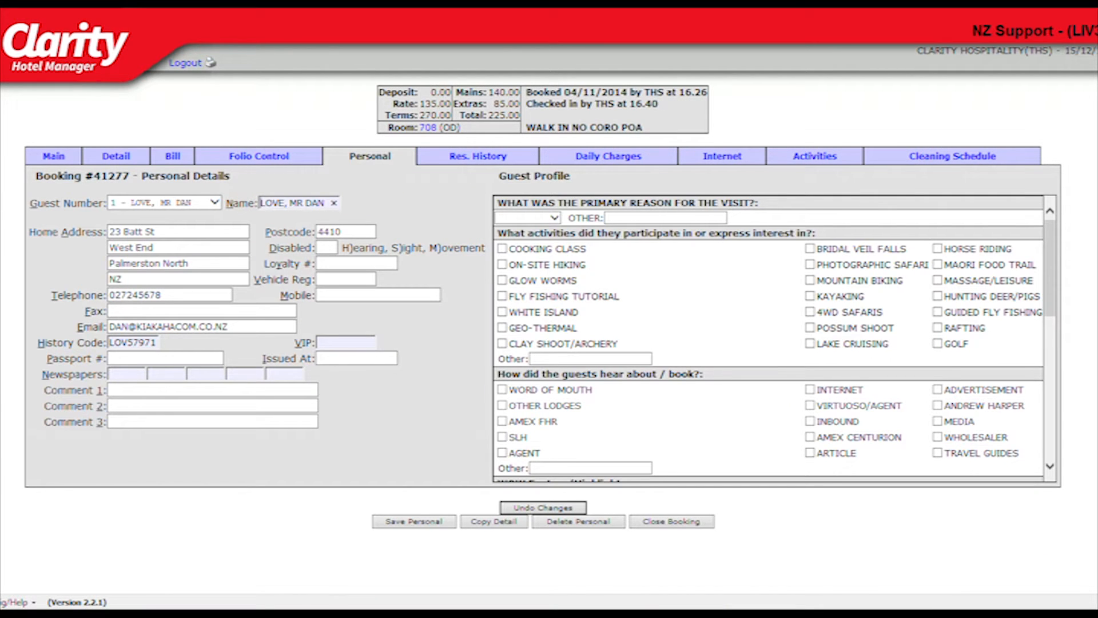
pyautogui.click(554, 217)
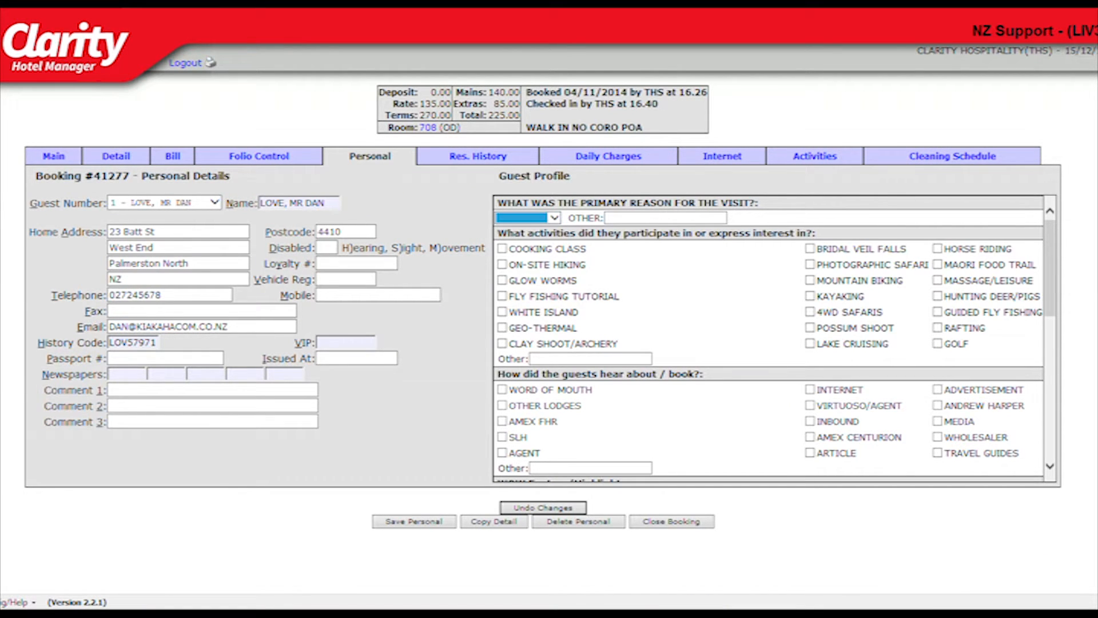
pyautogui.press('Down')
pyautogui.click(502, 296)
pyautogui.click(502, 343)
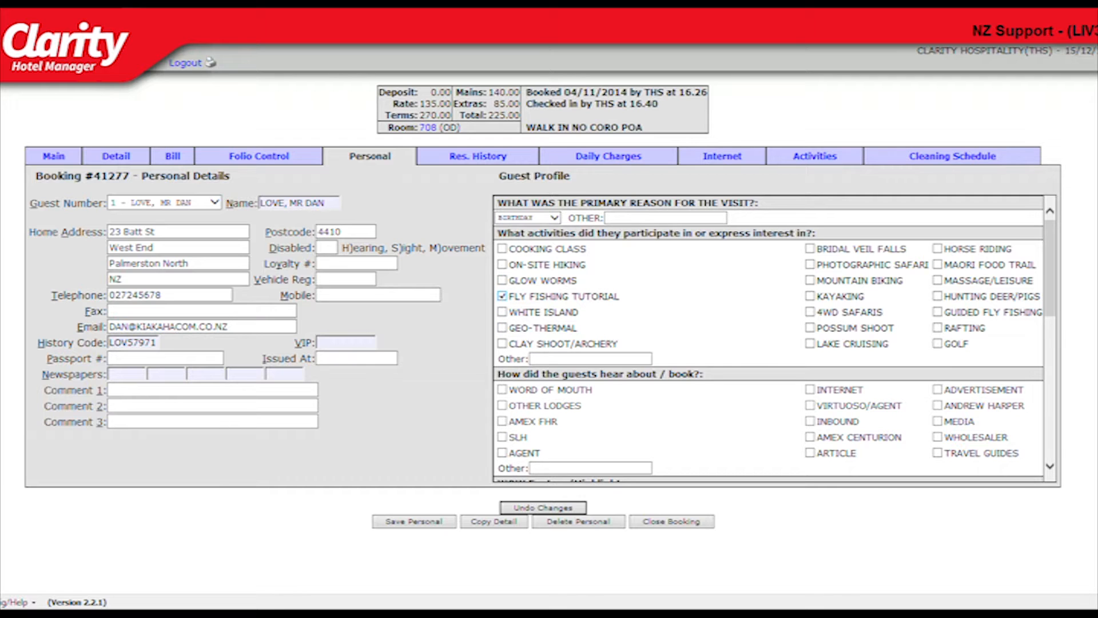
pyautogui.click(809, 295)
# Enter GUEST WELCOME and QUIETNESS on separate lines as the guest's WOW factors.
pyautogui.scroll(-3, 938, 280)
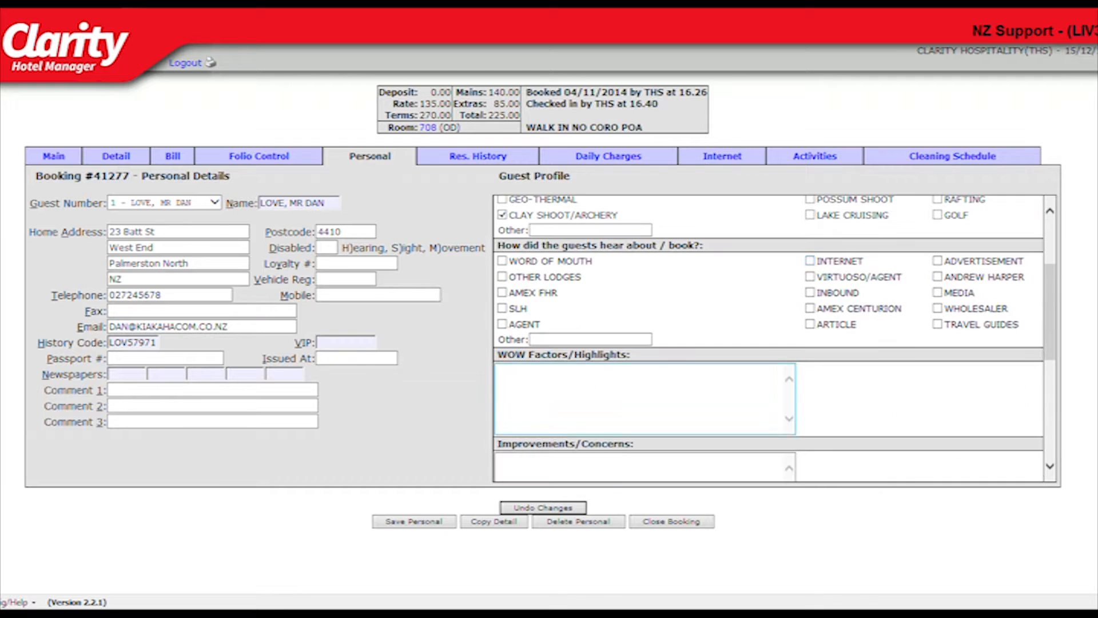
pyautogui.scroll(-2, 773, 291)
pyautogui.click(499, 286)
pyautogui.write('GUEST WELCOME')
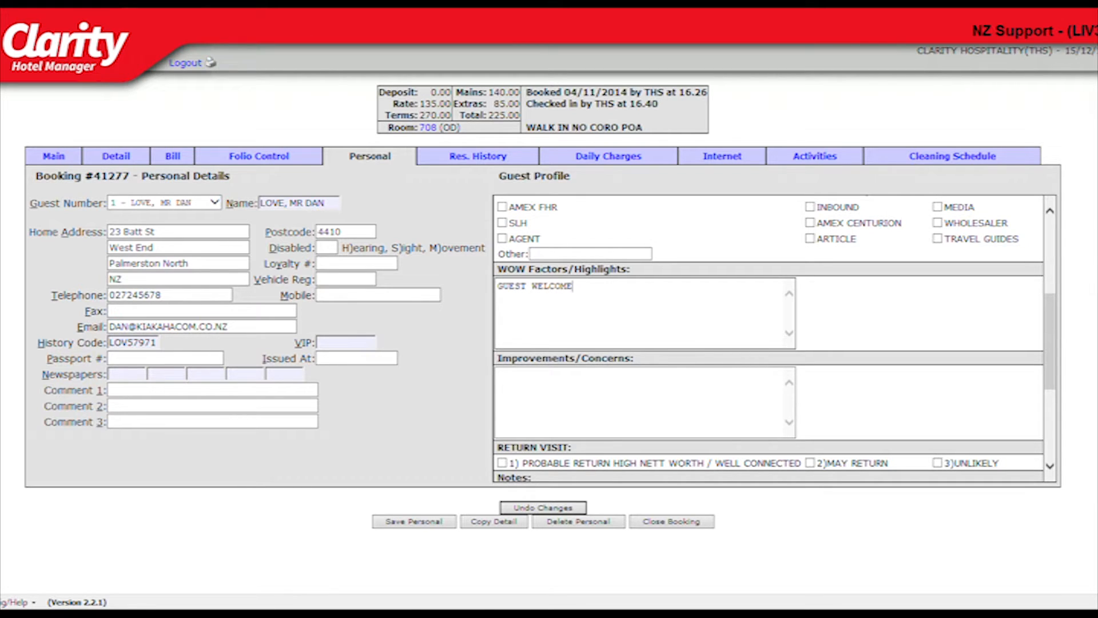
pyautogui.press('Return')
pyautogui.write('QUIETNESS')
# Tick PROBABLE RETURN HIGH NETT WORTH / WELL CONNECTED, note that the guest is a regular with his family, and save the personal details.
pyautogui.click(499, 375)
pyautogui.scroll(-4, 772, 343)
pyautogui.click(502, 264)
pyautogui.click(498, 295)
pyautogui.write('MR LOVE IS A REGULAR GUEST WITH HIS F')
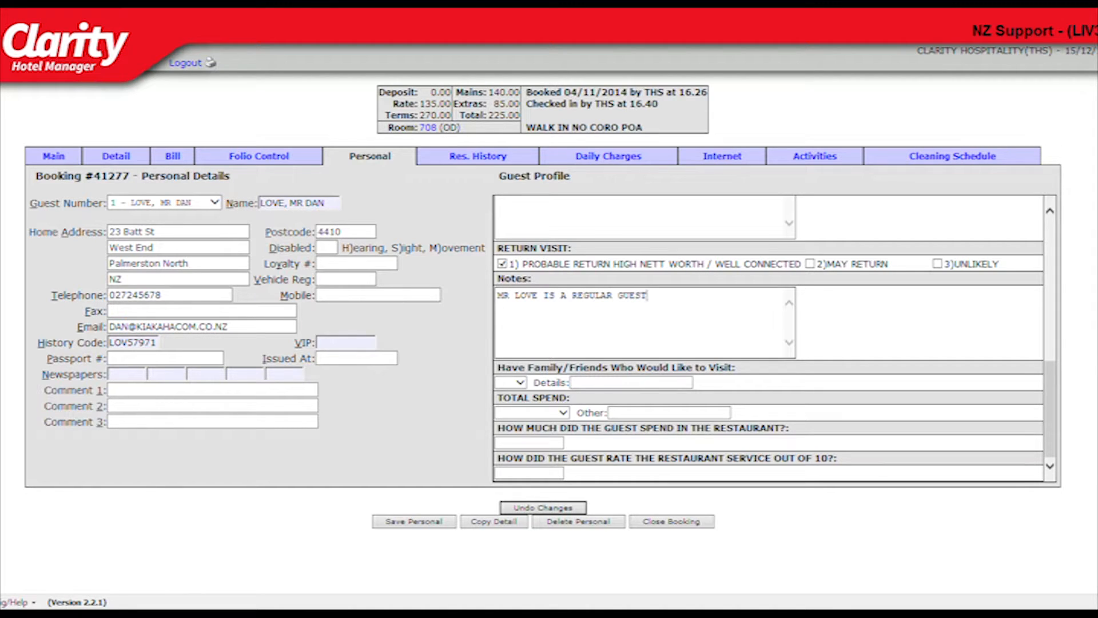
pyautogui.write('AMILY')
pyautogui.press('Tab')
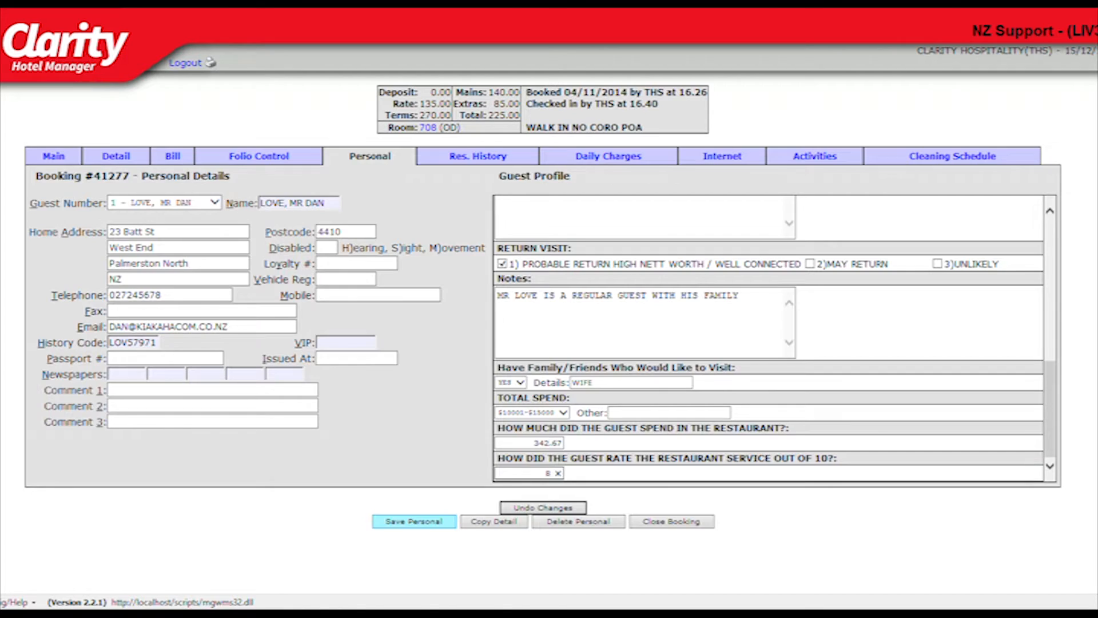
pyautogui.click(414, 521)
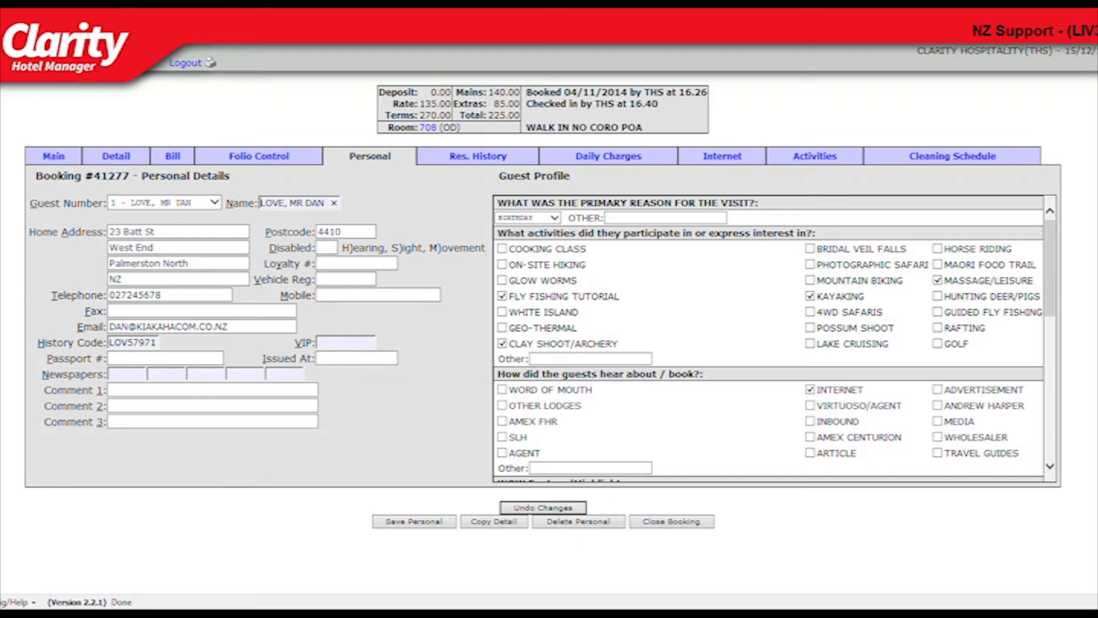
# Switch to the second guest, choose BIRTHDAY as the reason, and tick COOKING CLASS and GLOW WORMS.
pyautogui.click(215, 202)
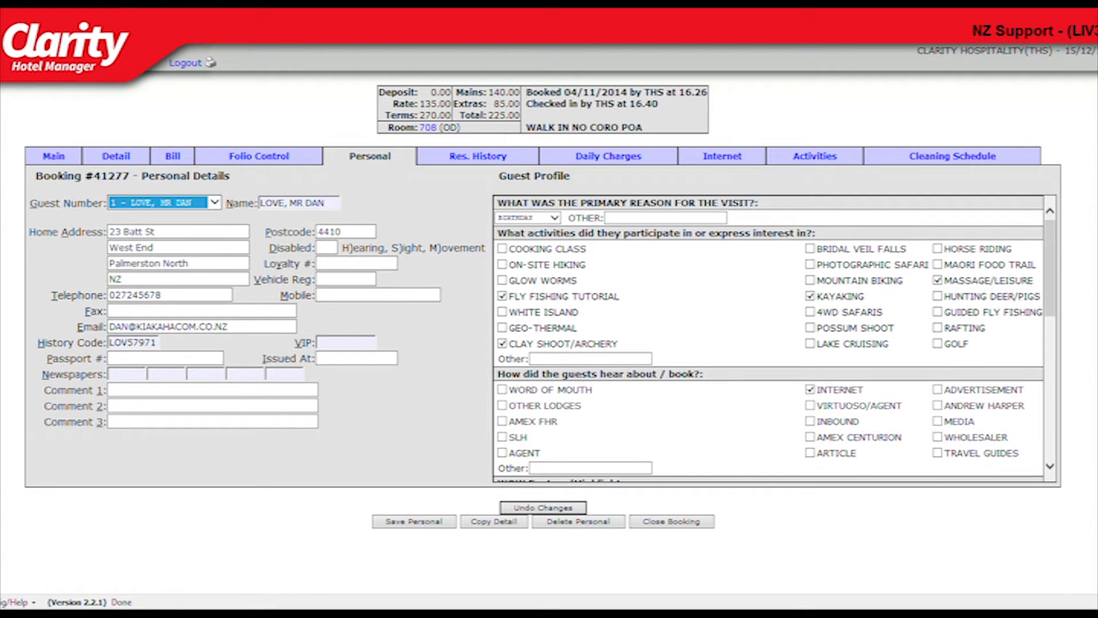
pyautogui.press('Down')
pyautogui.click(554, 218)
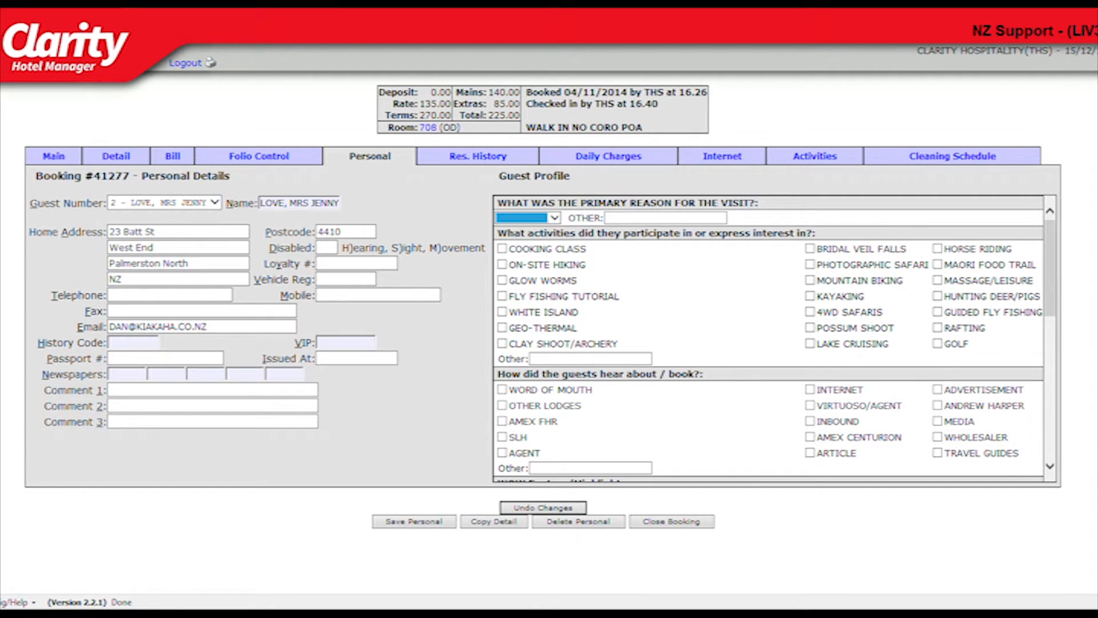
pyautogui.press('Down')
pyautogui.click(502, 248)
pyautogui.click(502, 280)
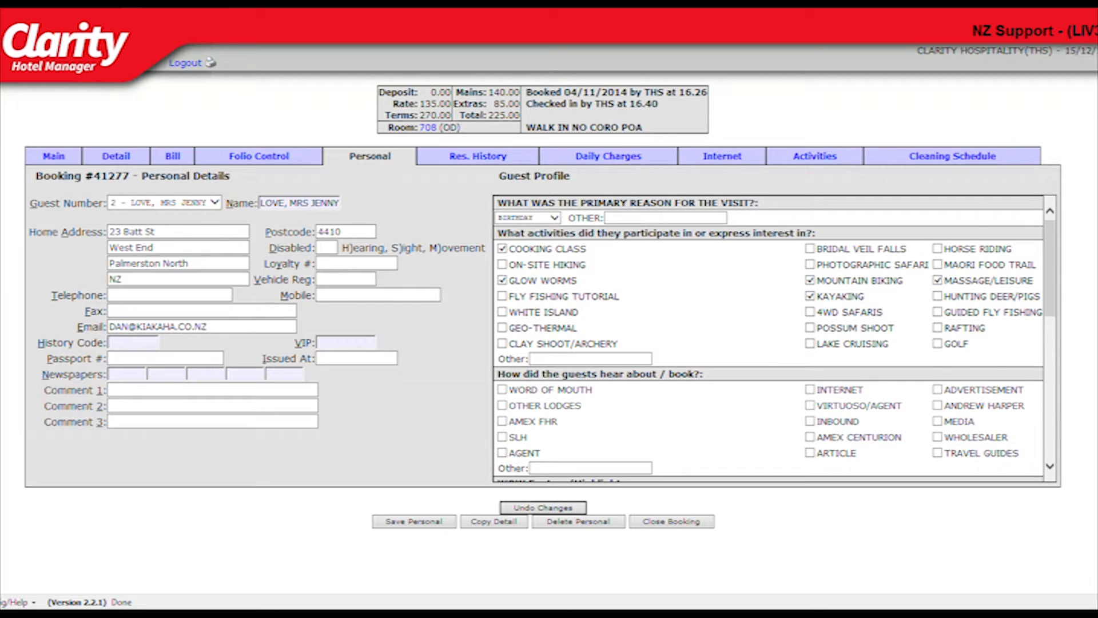
pyautogui.scroll(-3, 810, 303)
pyautogui.scroll(-6, 774, 338)
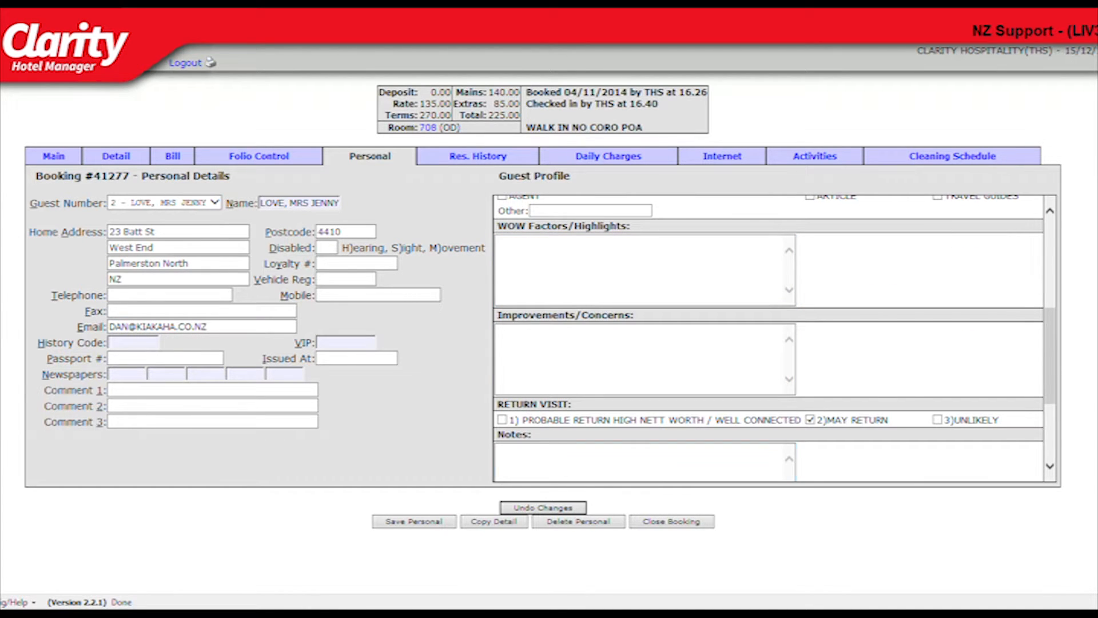
# Rate the second guest's restaurant service 9 out of 10 and save the personal details.
pyautogui.scroll(-5, 774, 338)
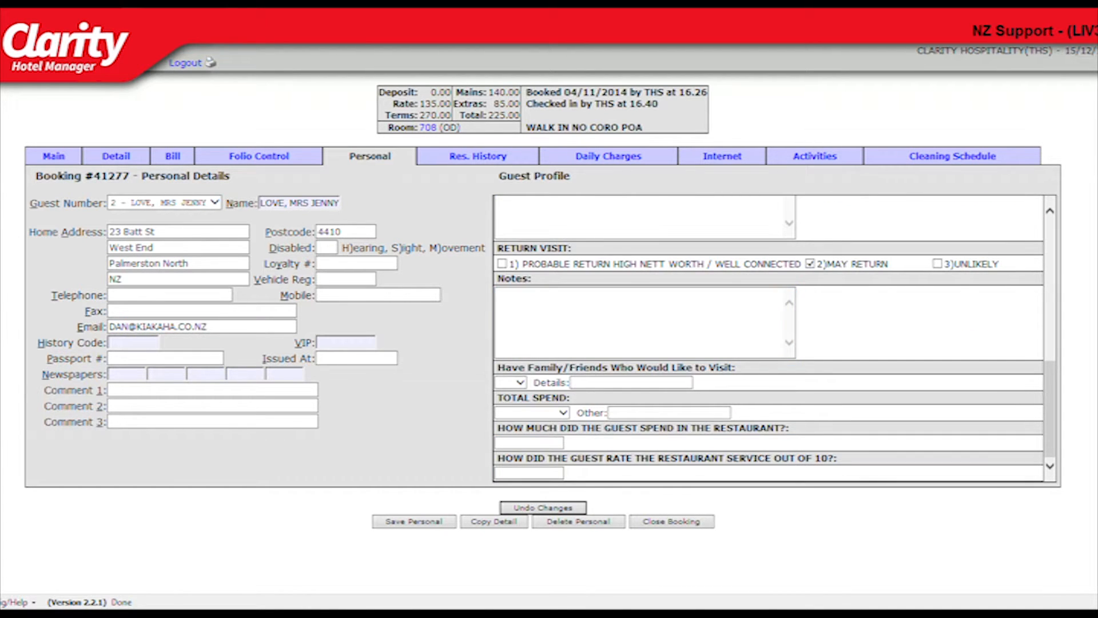
pyautogui.write('9')
pyautogui.click(414, 521)
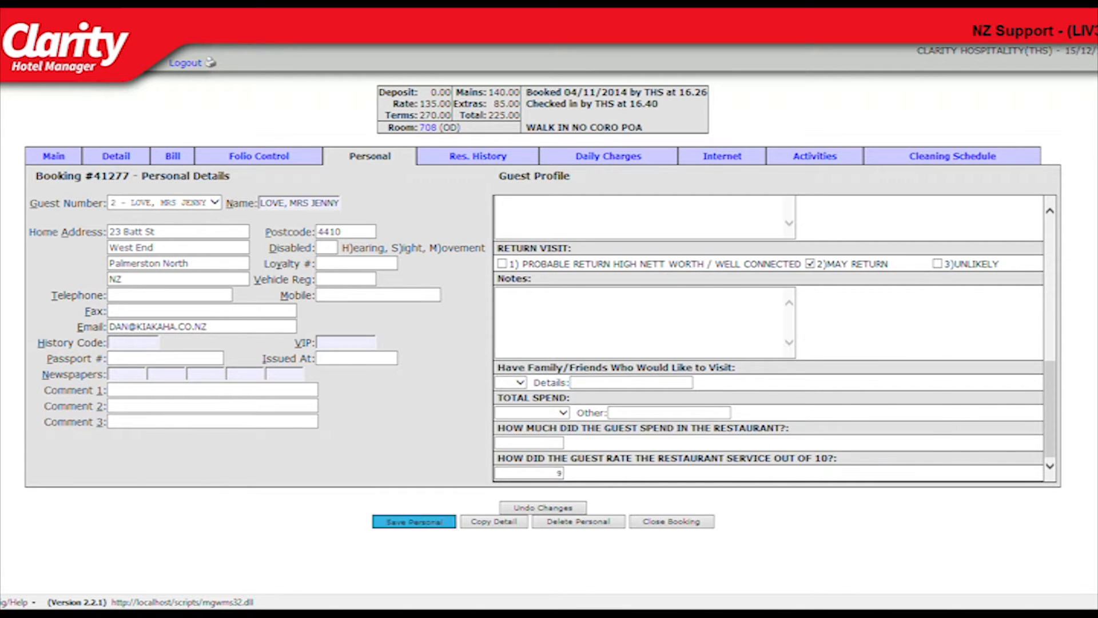
# Close the booking and open the guest history record with the history code LOVE.
pyautogui.click(54, 156)
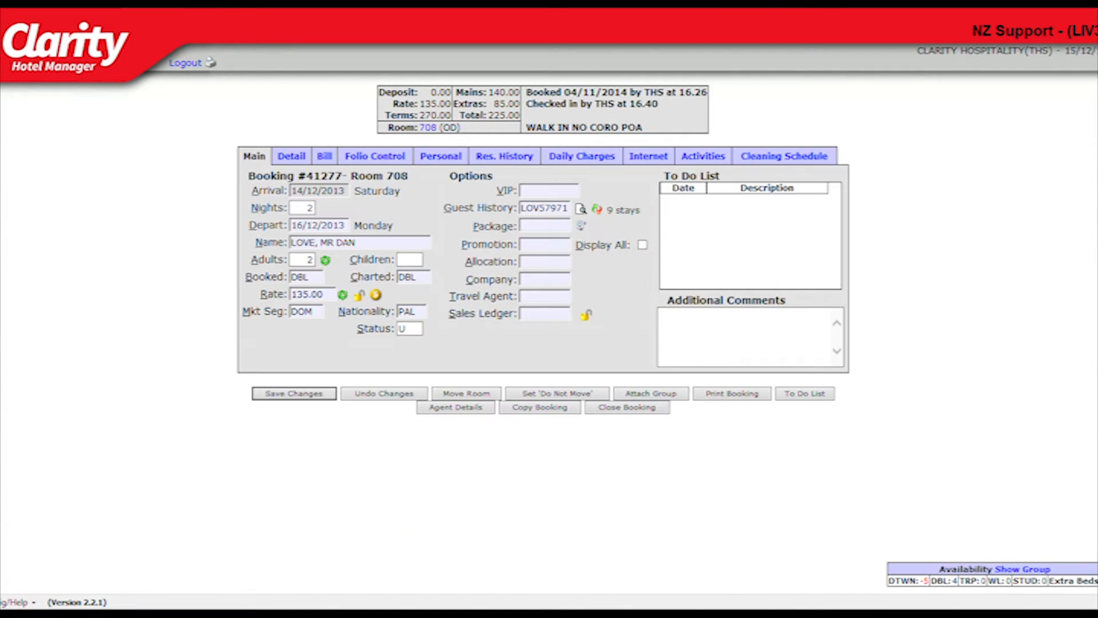
pyautogui.click(731, 392)
pyautogui.scroll(-7, 731, 392)
pyautogui.moveTo(378, 281); pyautogui.dragTo(486, 541)
pyautogui.scroll(-8, 486, 541)
pyautogui.moveTo(375, 166); pyautogui.dragTo(591, 330)
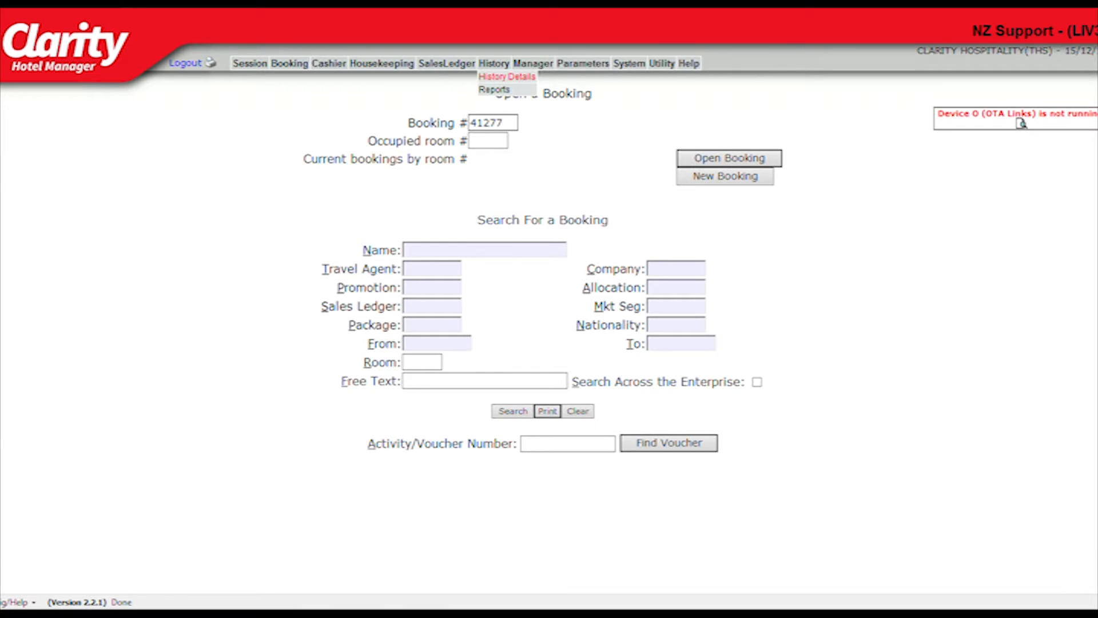
pyautogui.click(507, 77)
pyautogui.write('LOVE')
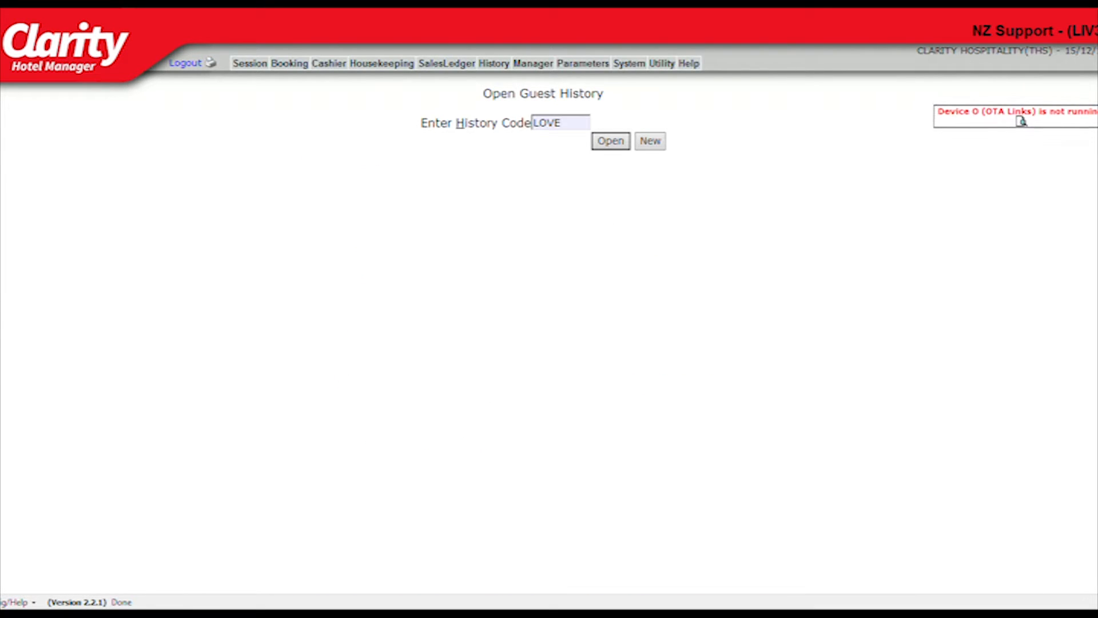
pyautogui.press('Return')
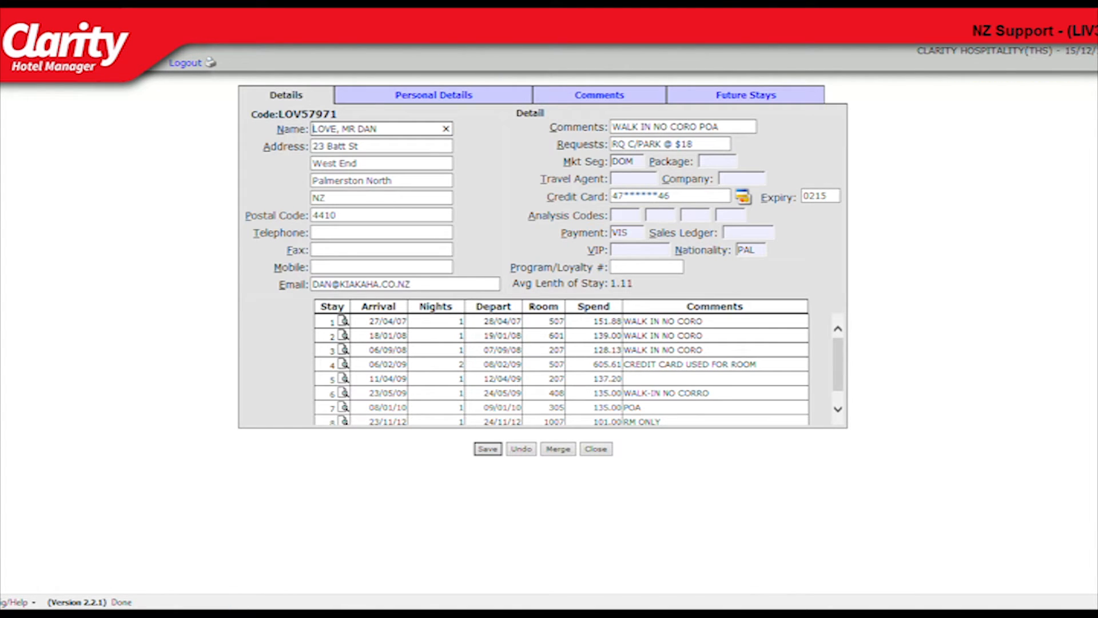
# Review the guest profile on the history record's Personal Details, then close the record.
pyautogui.click(434, 95)
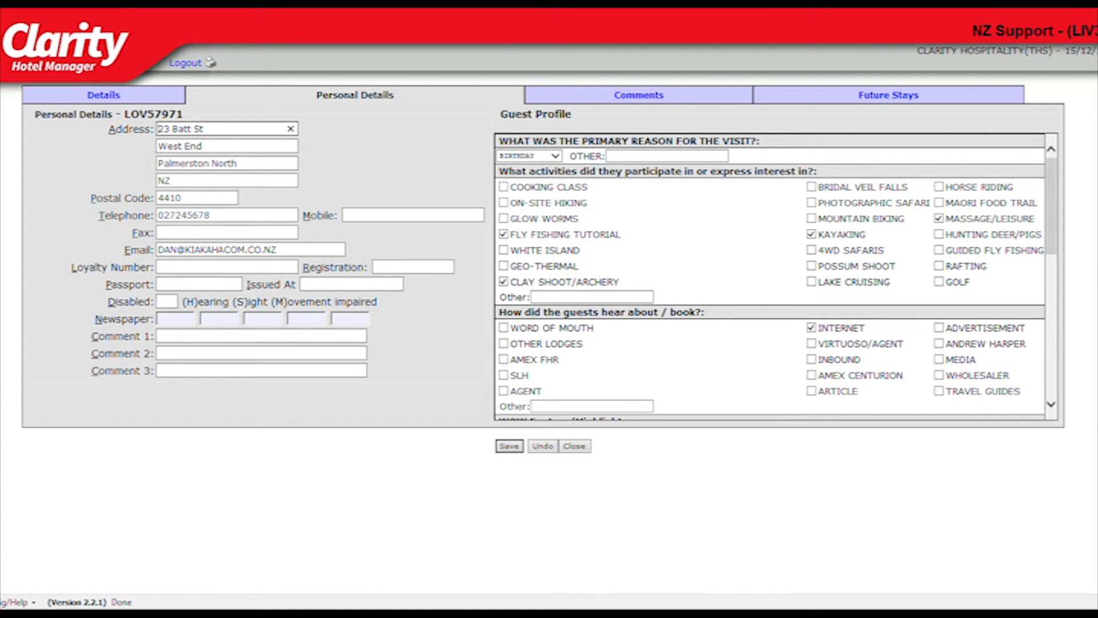
pyautogui.scroll(-3, 769, 275)
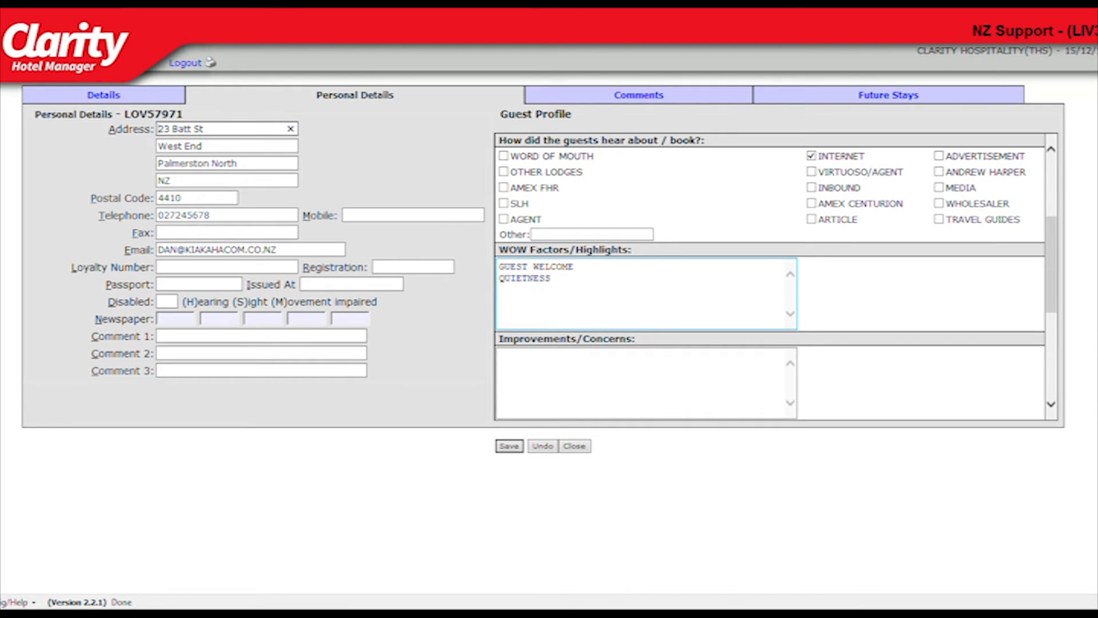
pyautogui.scroll(-4, 769, 278)
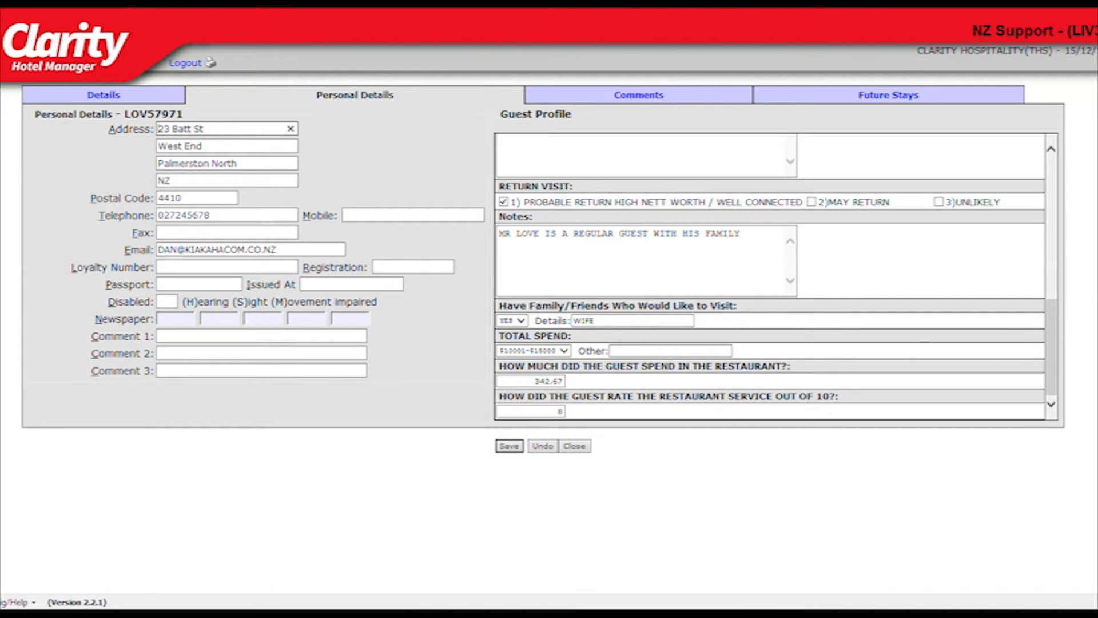
pyautogui.click(575, 447)
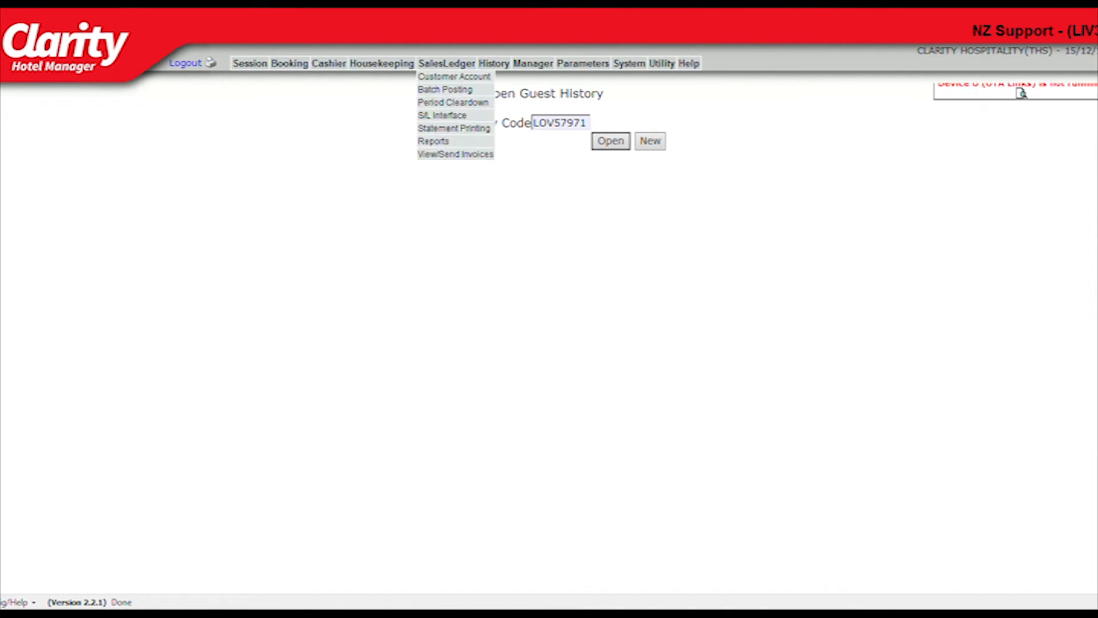
# Open Guest History Reports, apply the guest profile filters and preview the report as HTML.
pyautogui.moveTo(494, 63)
pyautogui.click(494, 90)
pyautogui.scroll(-2, 807, 254)
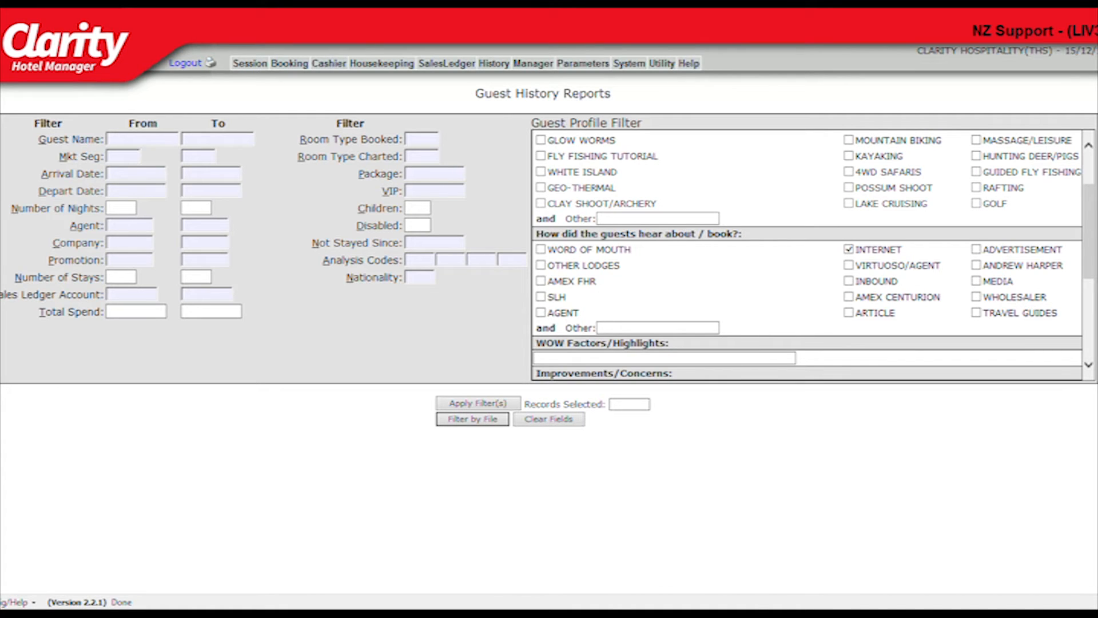
pyautogui.click(478, 403)
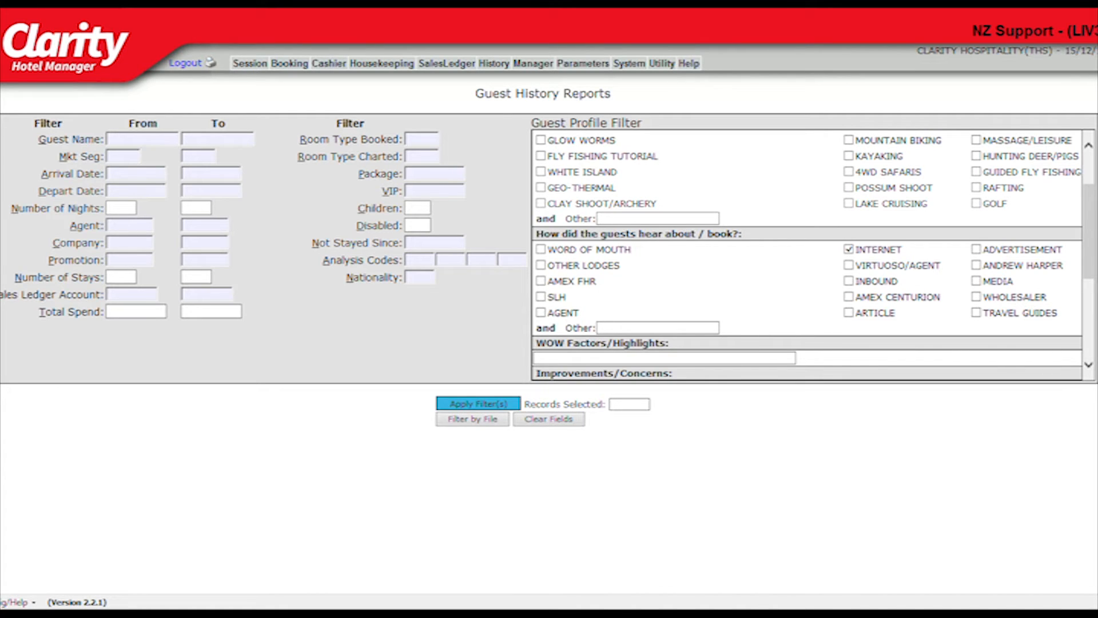
pyautogui.click(484, 435)
pyautogui.click(565, 480)
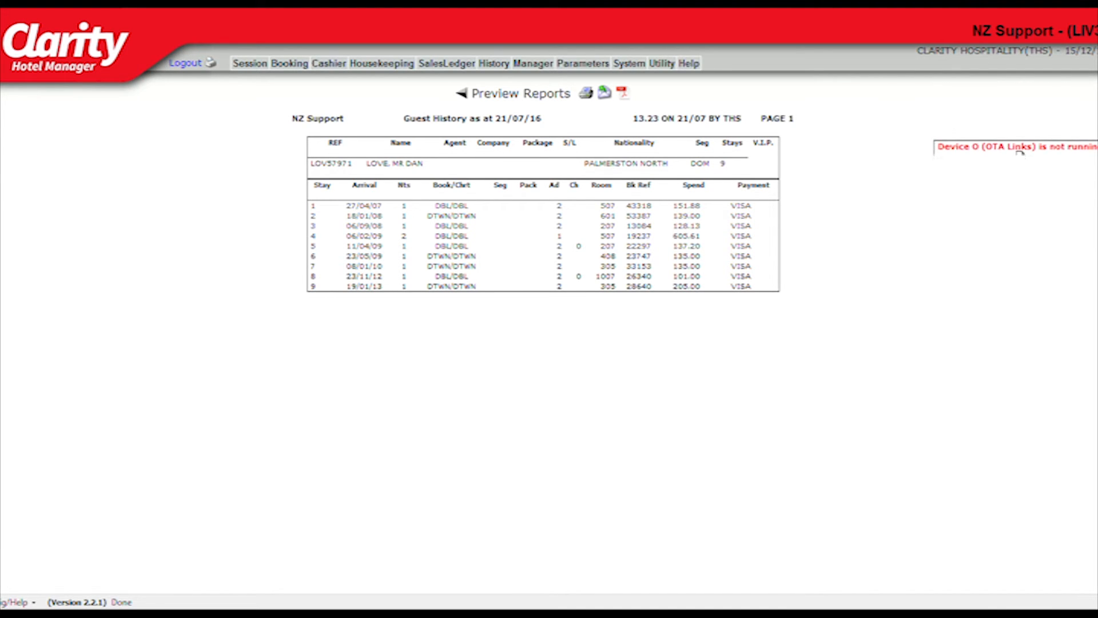
# Return to the report filters, reapply them and export the guest history to a file.
pyautogui.click(462, 93)
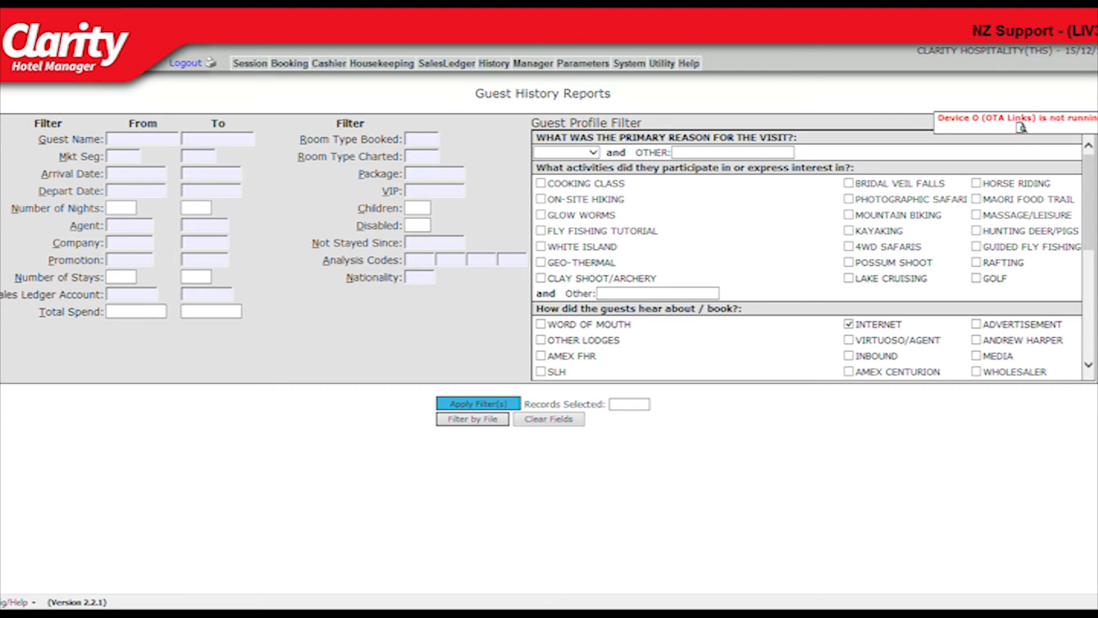
pyautogui.press('Return')
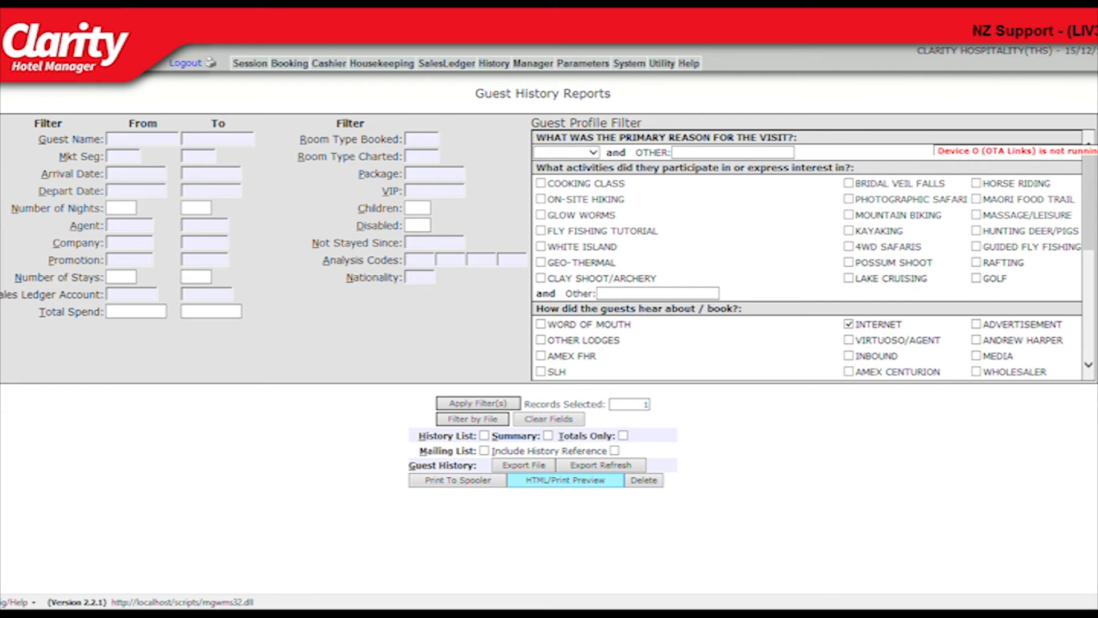
pyautogui.click(523, 465)
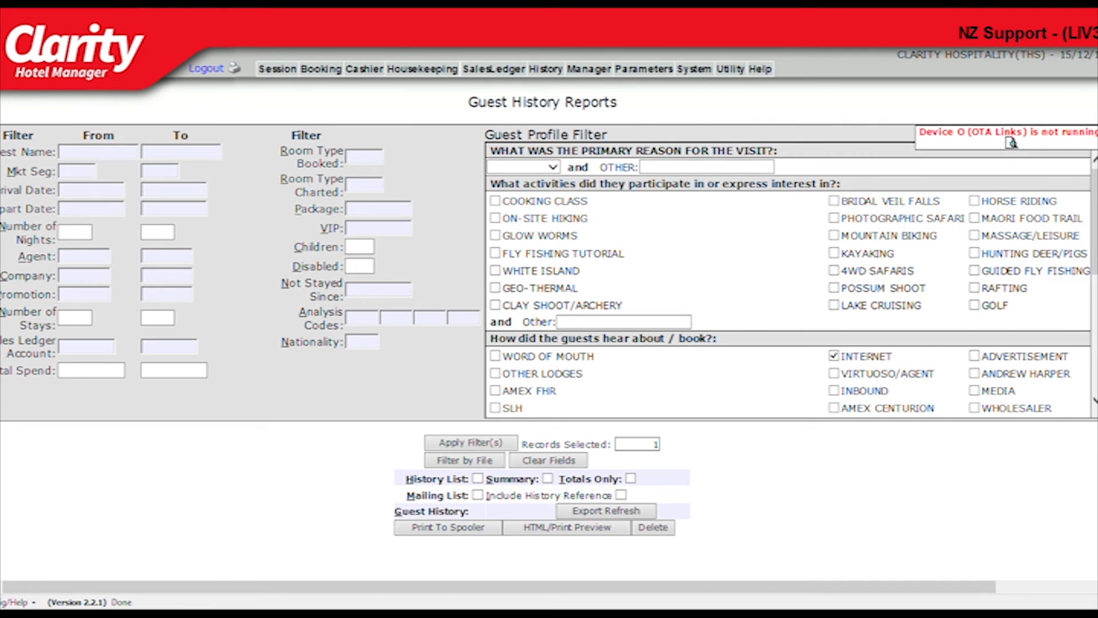